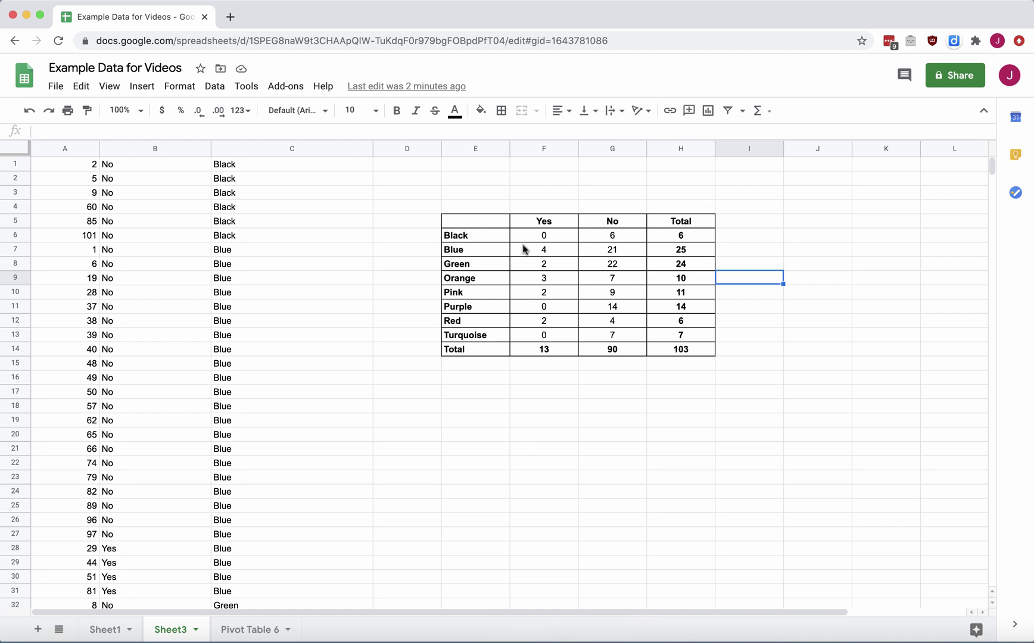
- Select the count range E5:G13, leaving out the Total row and column
{"action": "left_click", "coordinate": [492, 220]}
{"action": "left_click_drag", "start_coordinate": [571, 233], "coordinate": [627, 335]}
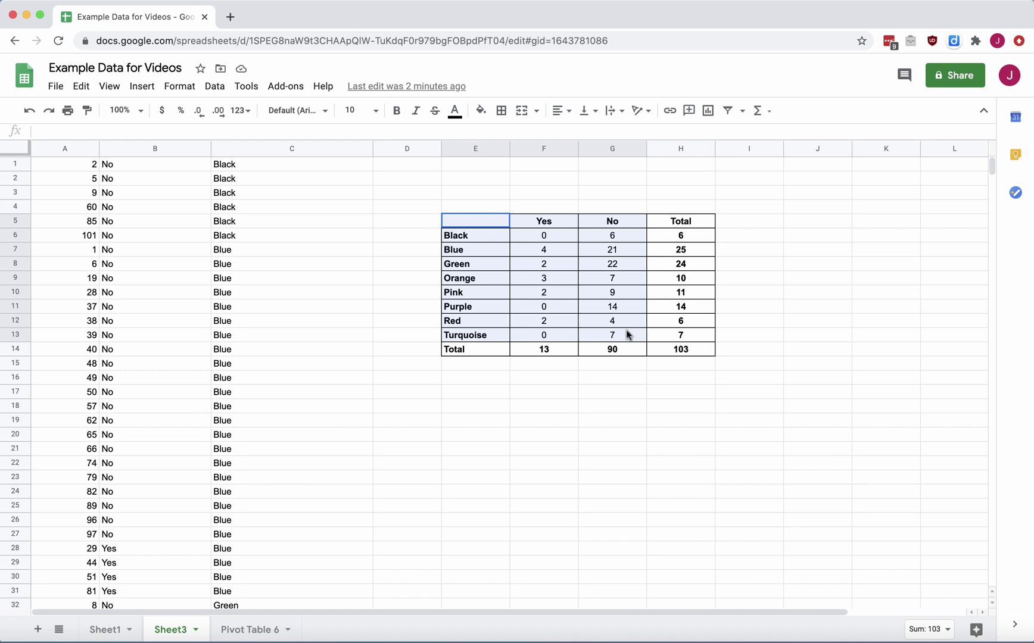
{"action": "left_click_drag", "start_coordinate": [626, 335], "coordinate": [628, 335]}
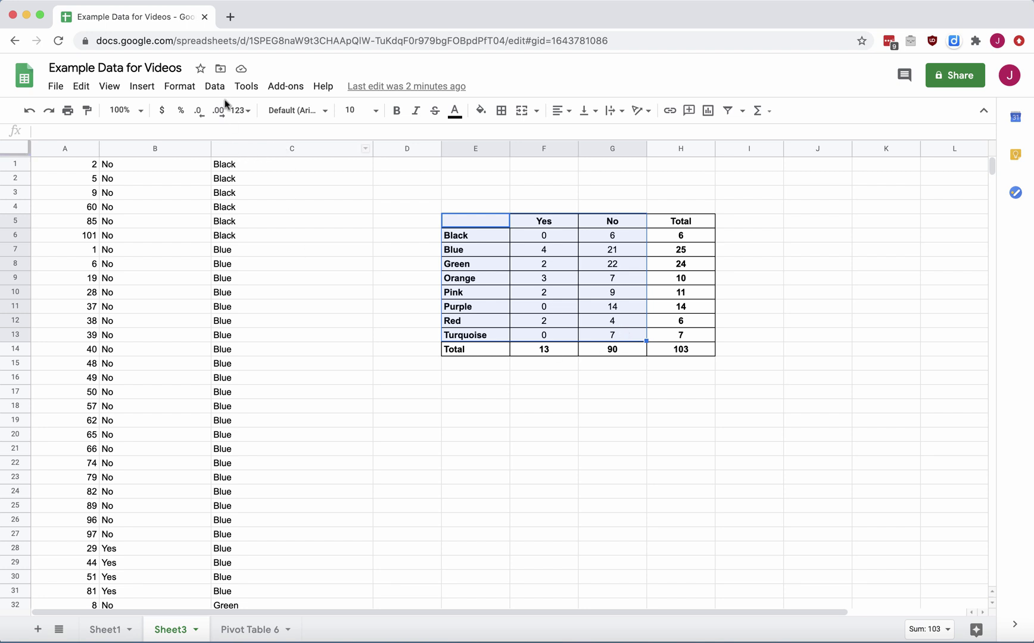
- Insert a column chart of the Yes/No counts per color and drag it below the table
{"action": "left_click", "coordinate": [147, 87]}
{"action": "left_click", "coordinate": [166, 275]}
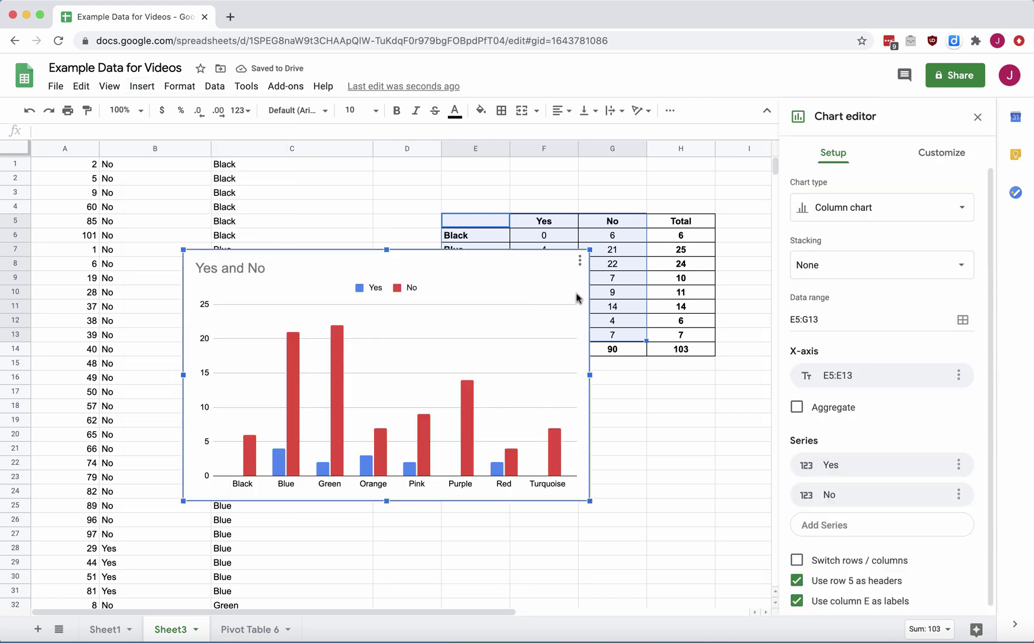
{"action": "left_click_drag", "start_coordinate": [576, 298], "coordinate": [679, 349]}
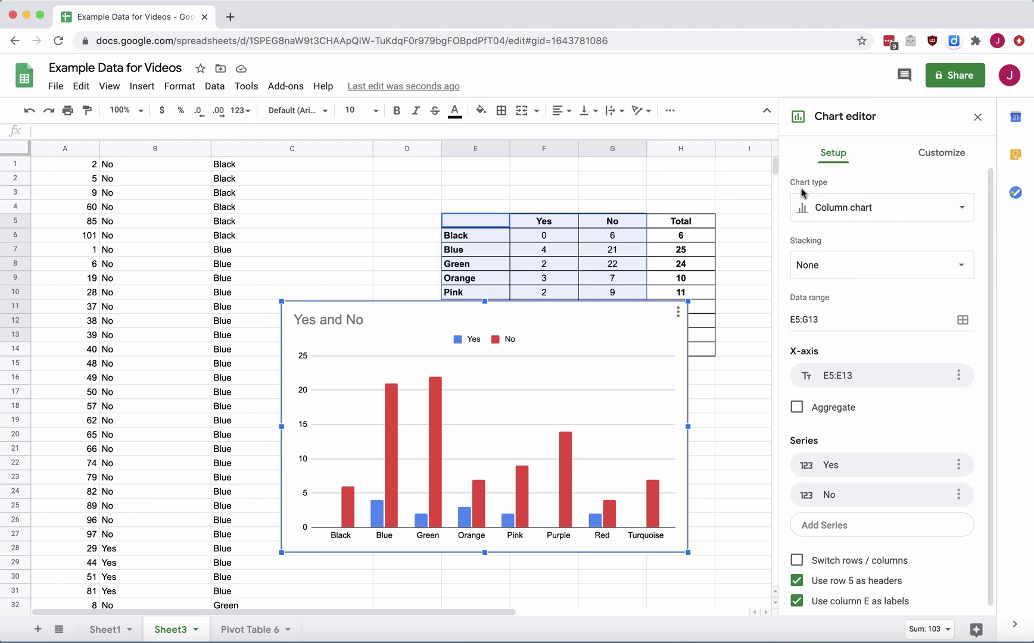
- Change the chart type to 100% stacked column chart
{"action": "left_click", "coordinate": [897, 207]}
{"action": "scroll", "coordinate": [885, 453], "scroll_direction": "down", "scroll_amount": 5}
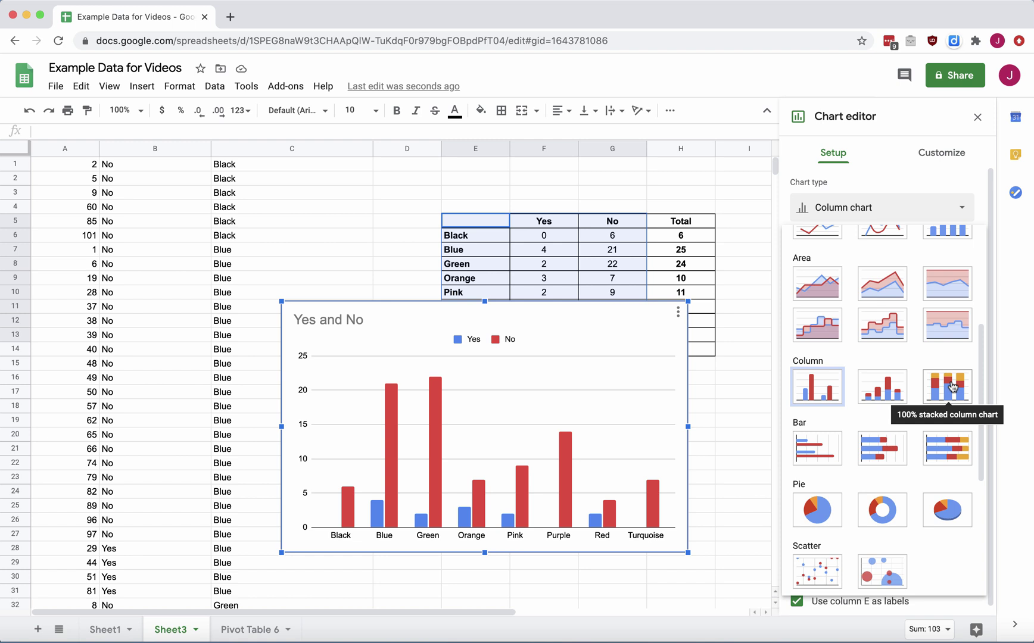
{"action": "left_click", "coordinate": [952, 387]}
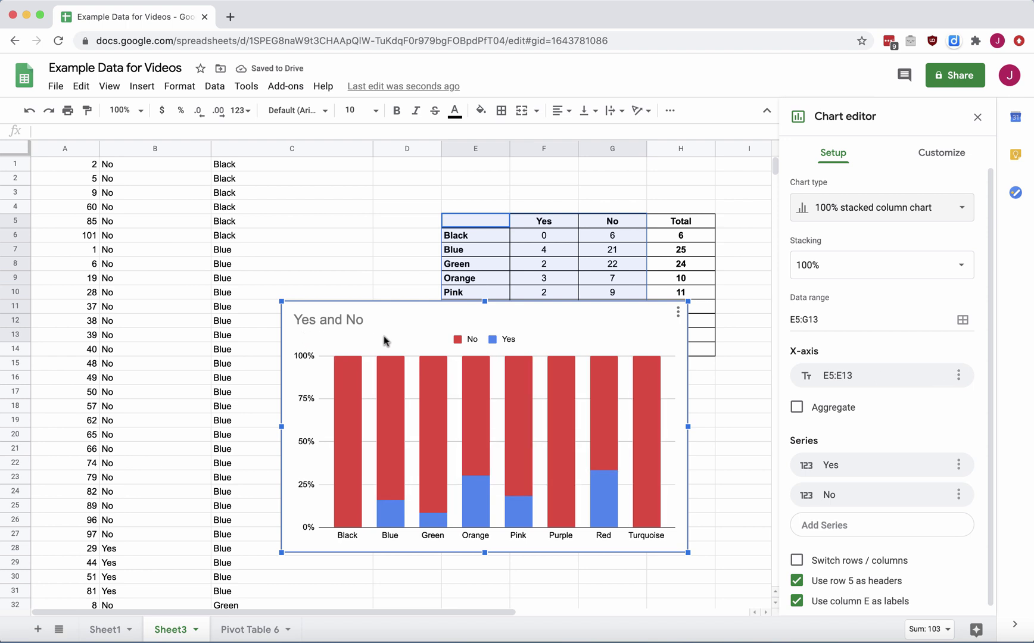
- Replace the 'Yes and No' chart title with 'Marital Status, grouped by color'
{"action": "double_click", "coordinate": [352, 321]}
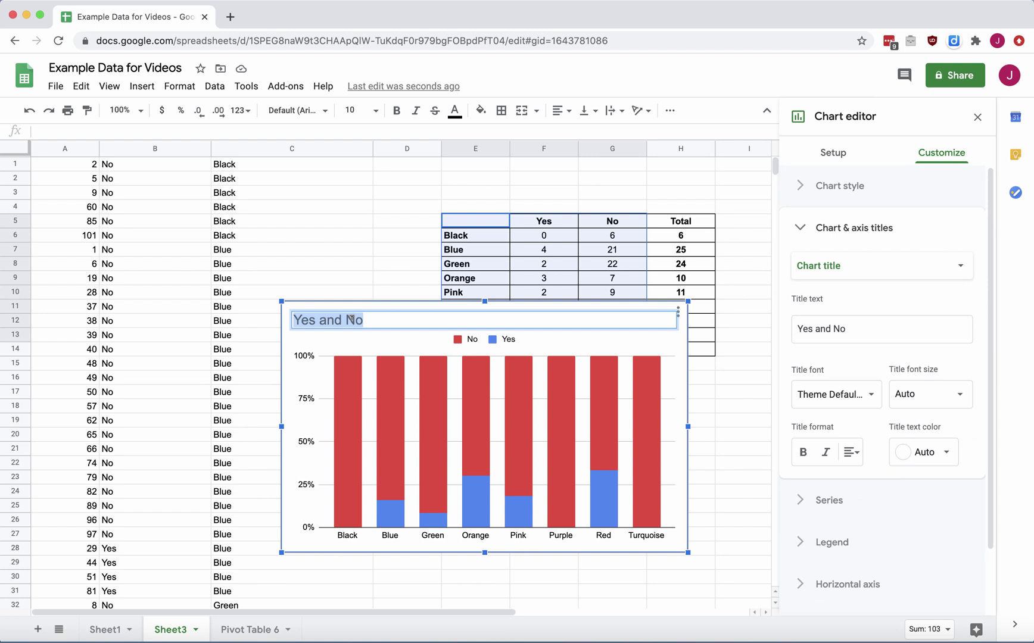
{"action": "type", "text": "Marital Stat"}
{"action": "key", "text": "BackSpace"}
{"action": "type", "text": "tus, sort"}
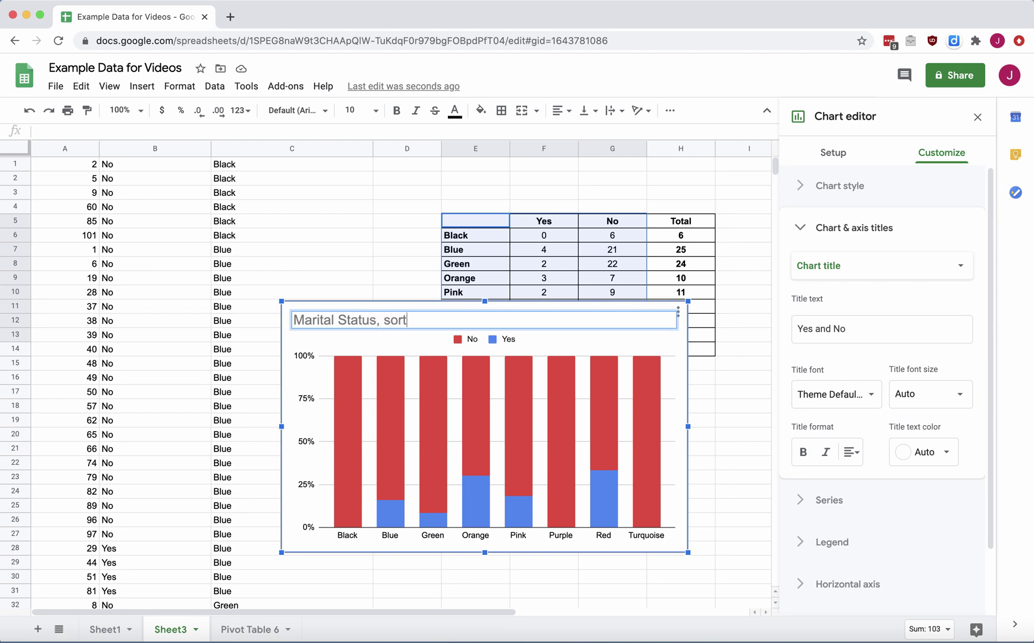
{"action": "key", "text": "BackSpace"}
{"action": "key", "text": "BackSpace"}
{"action": "key", "text": "BackSpace"}
{"action": "key", "text": "BackSpace"}
{"action": "type", "text": "grouped by color"}
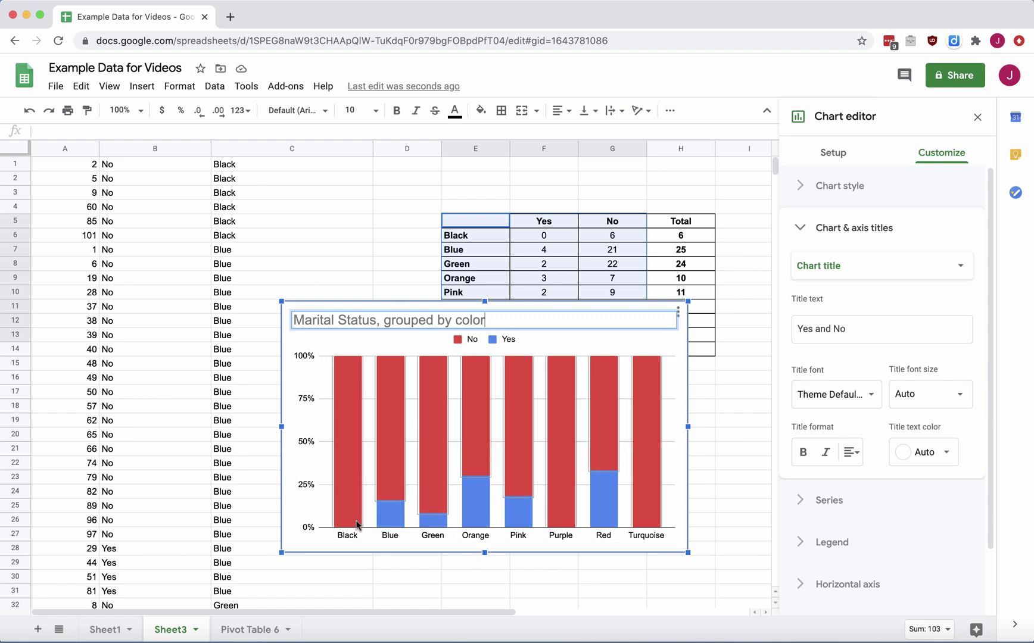
{"action": "left_click", "coordinate": [682, 351]}
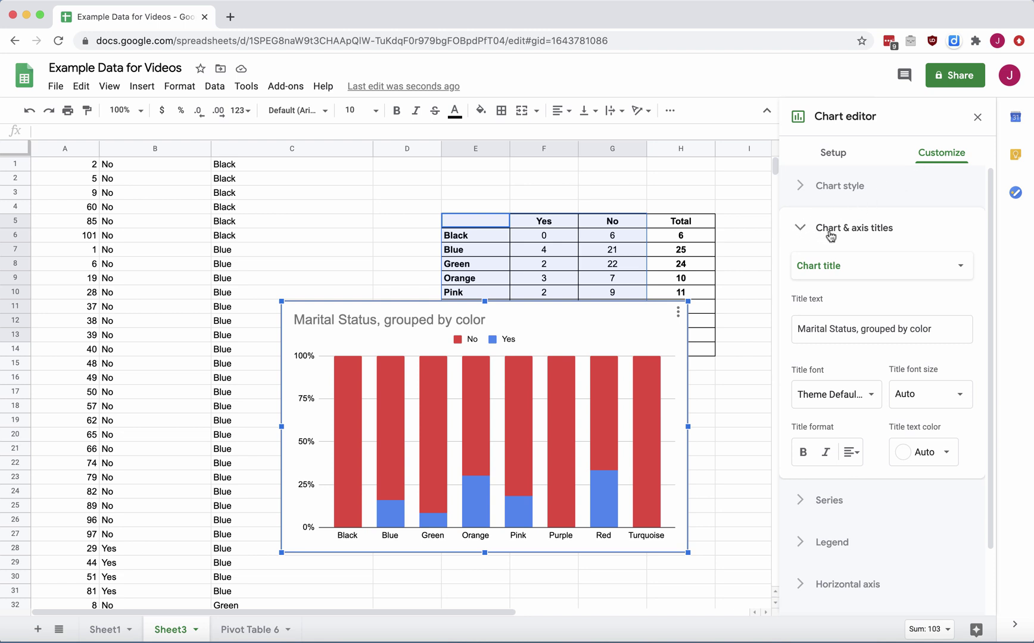
- Set the vertical axis title to 'Percent'
{"action": "left_click", "coordinate": [886, 269]}
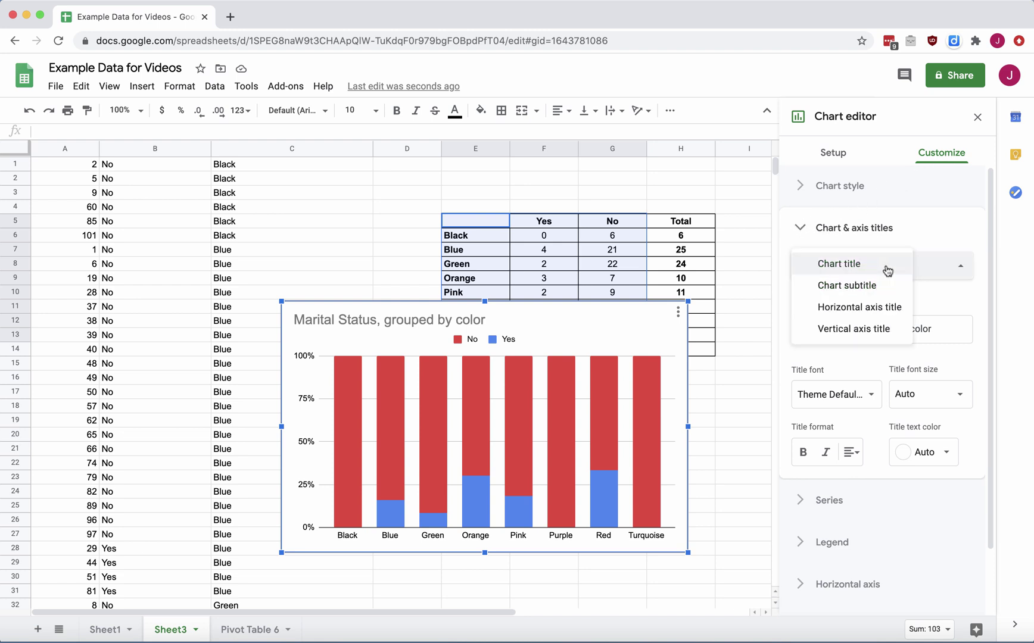
{"action": "left_click", "coordinate": [855, 328]}
{"action": "left_click", "coordinate": [844, 325]}
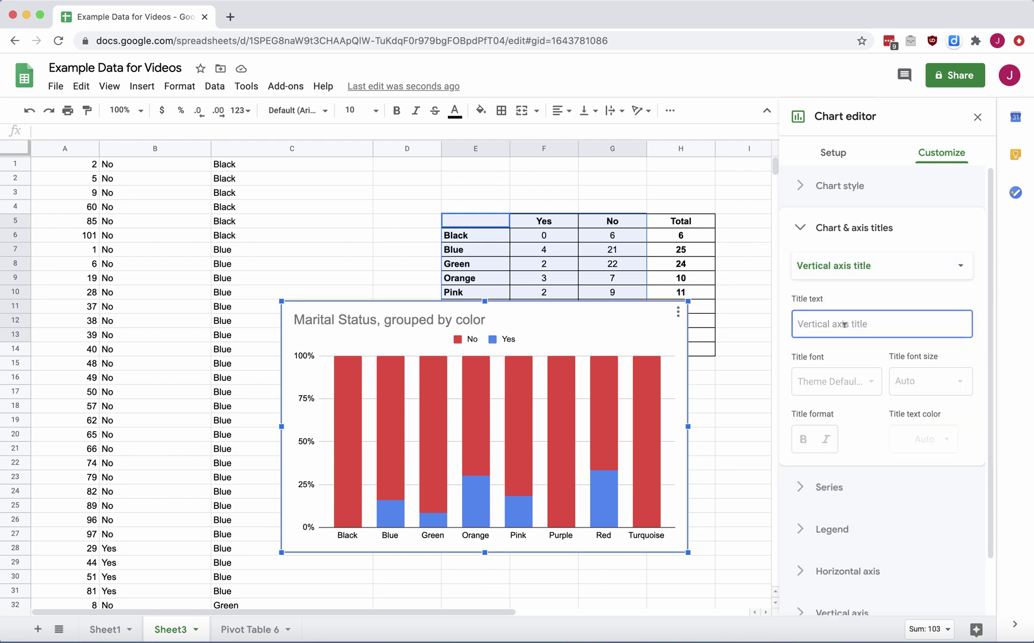
{"action": "type", "text": "Per"}
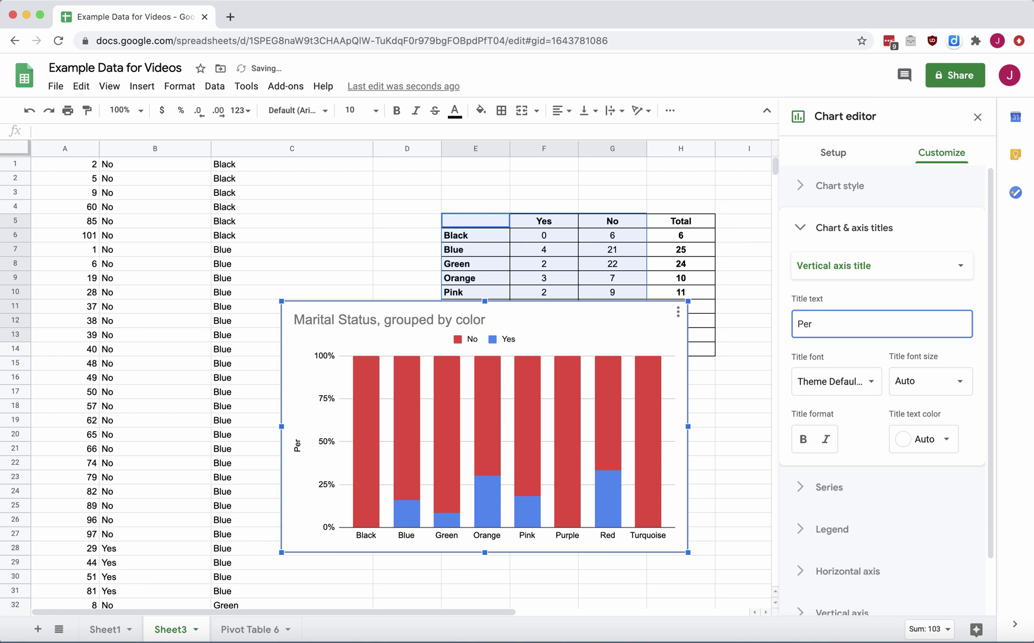
{"action": "type", "text": "cent"}
- Set the horizontal axis title to 'Favorite color chosen by student'
{"action": "left_click", "coordinate": [889, 279]}
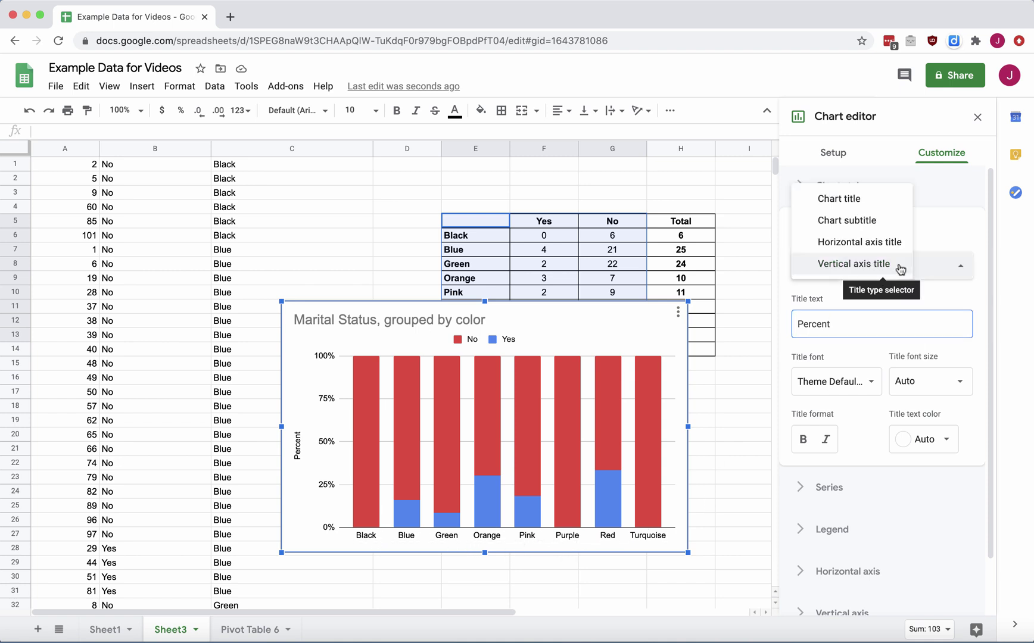
{"action": "left_click", "coordinate": [869, 244]}
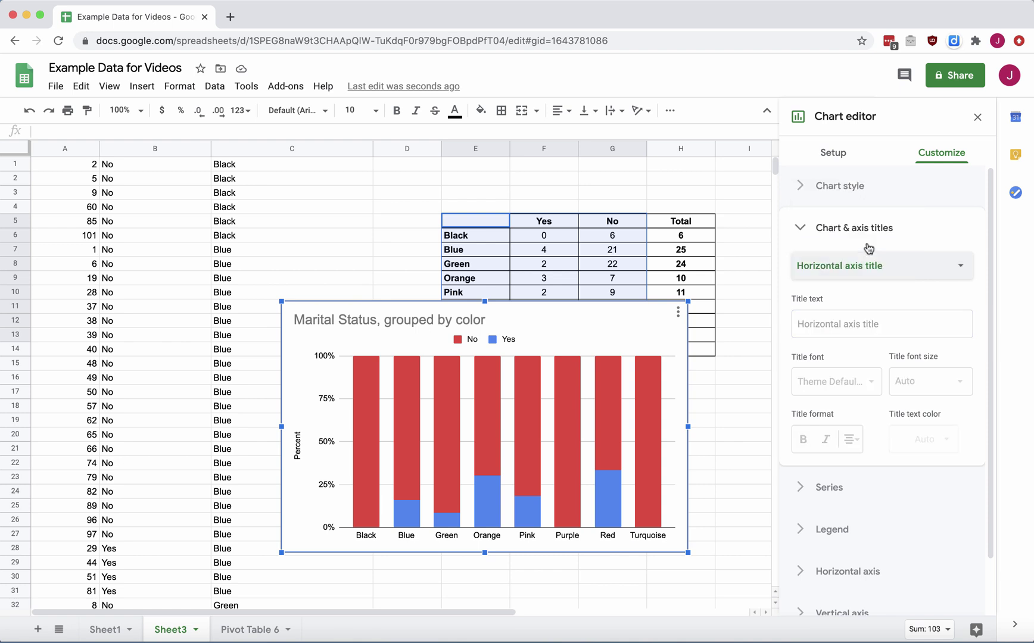
{"action": "left_click", "coordinate": [828, 318]}
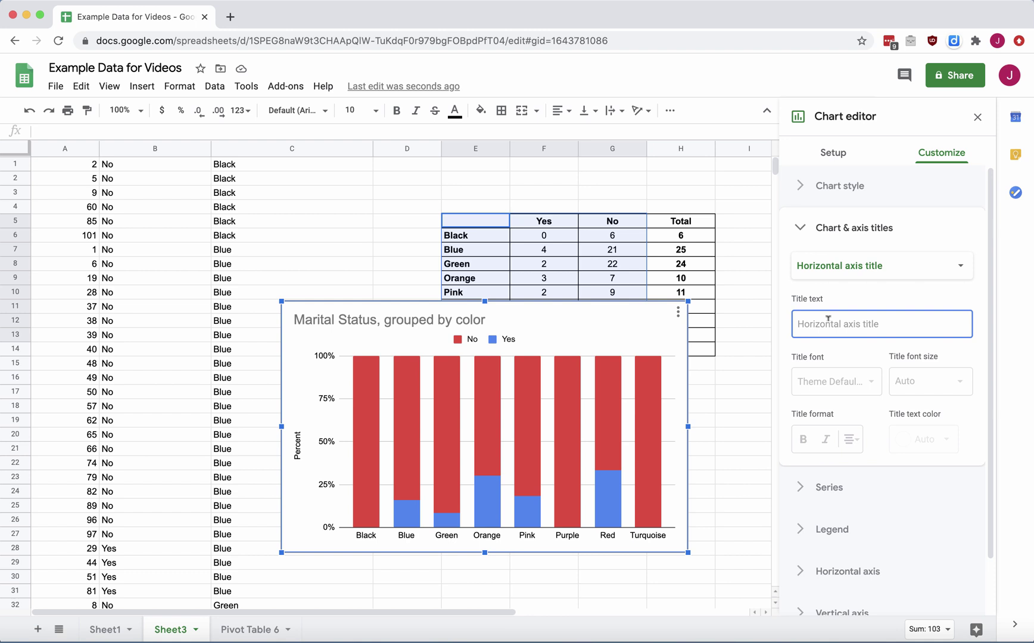
{"action": "type", "text": "Favorite"}
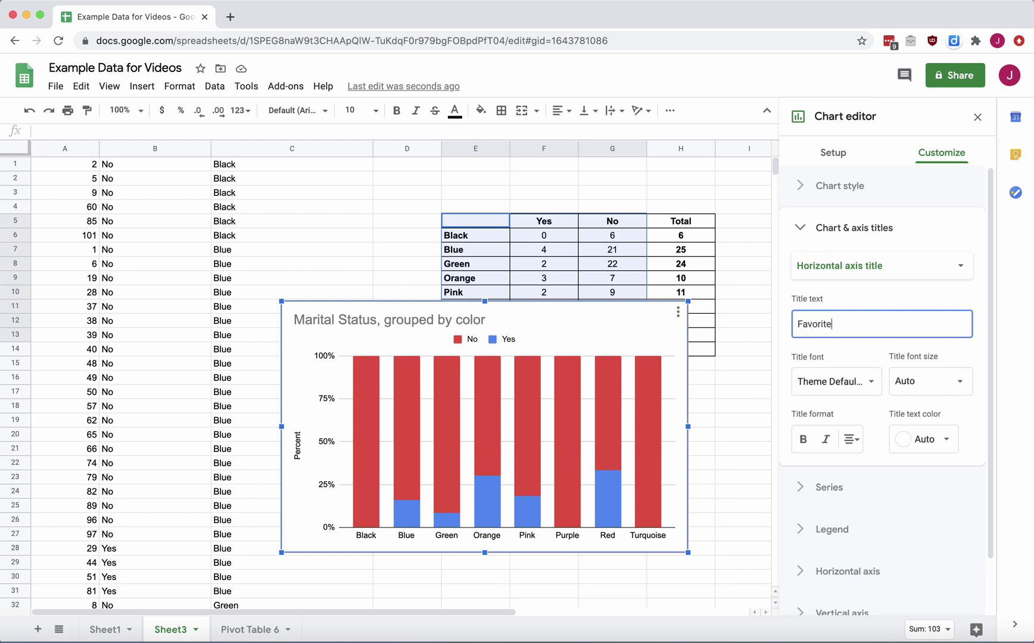
{"action": "type", "text": " color chosen by student"}
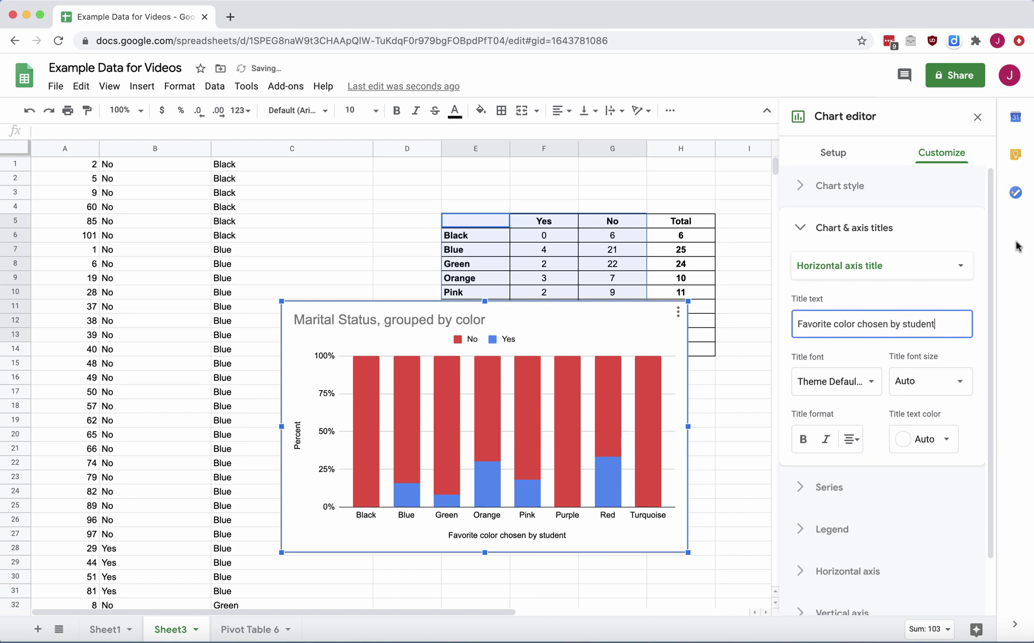
{"action": "left_click", "coordinate": [963, 225]}
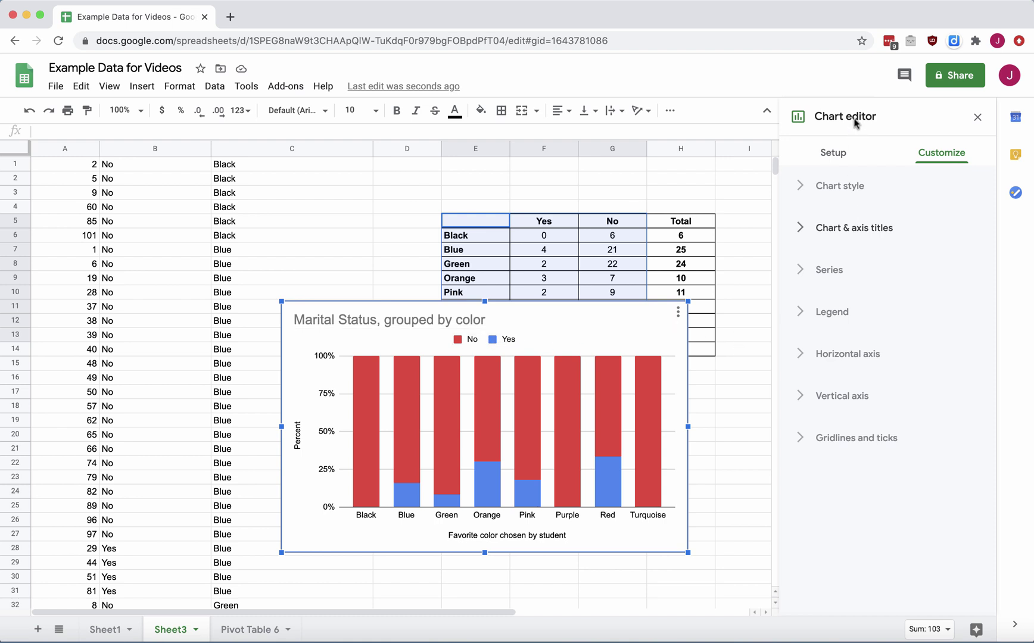
- Set the legend position to Right in the Legend settings
{"action": "left_click", "coordinate": [802, 315]}
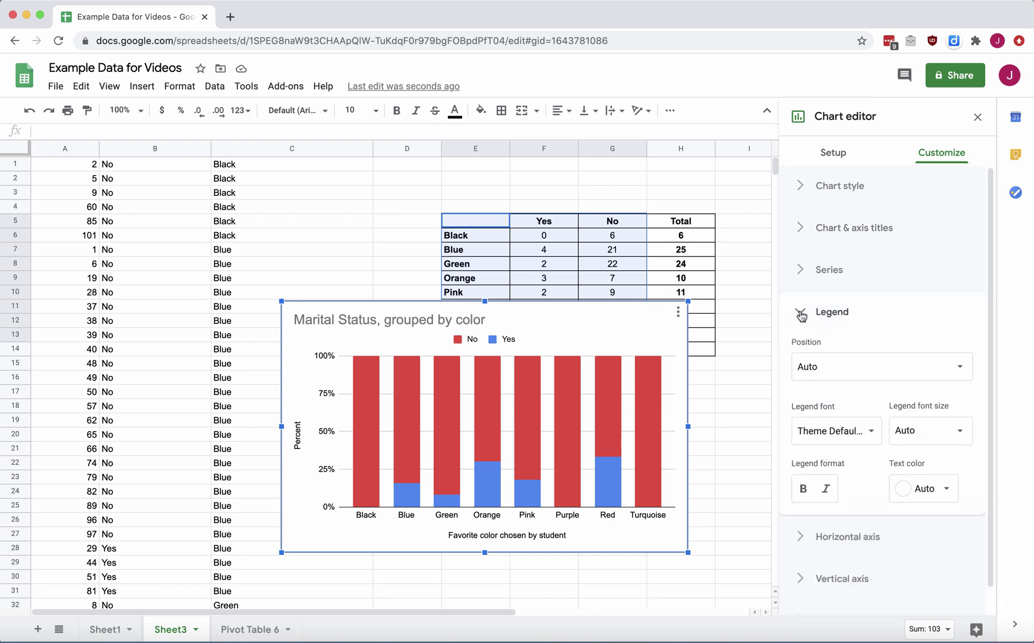
{"action": "left_click", "coordinate": [841, 372]}
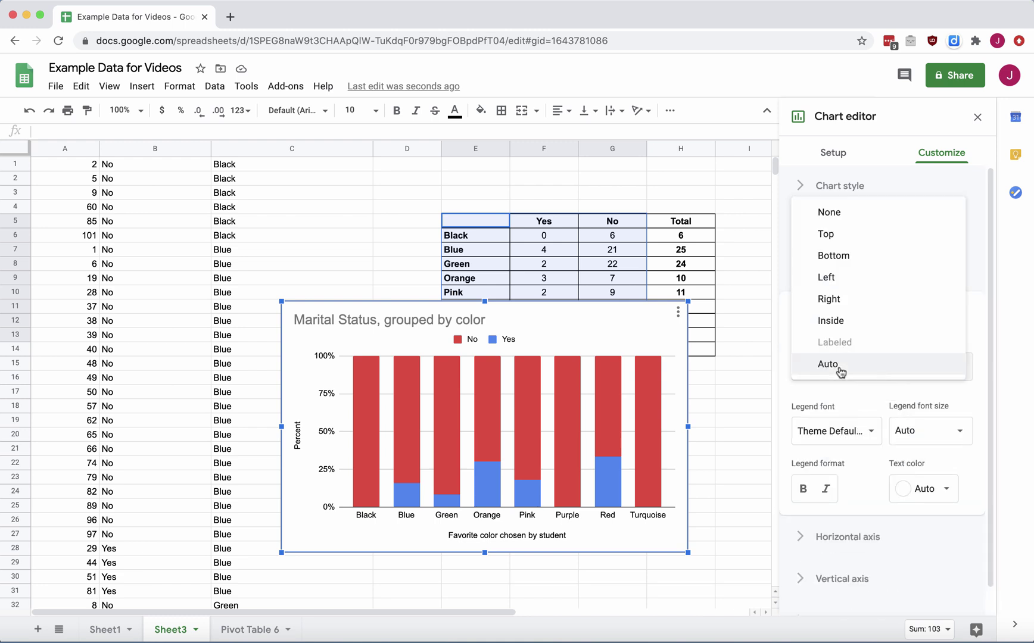
{"action": "left_click", "coordinate": [837, 299]}
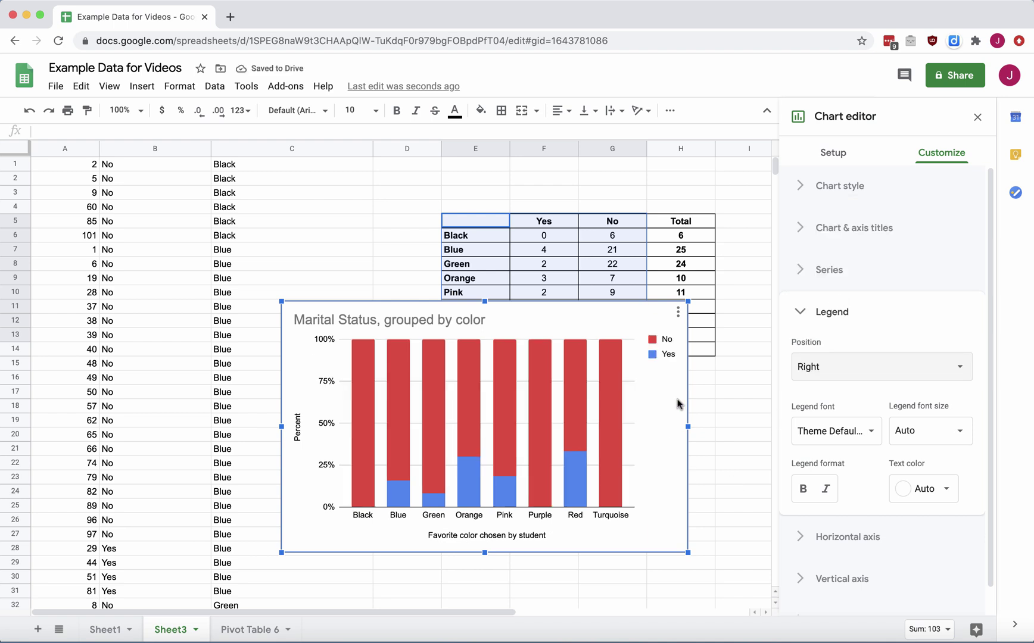
- Rename the legend's No entry to 'Not married'
{"action": "left_click", "coordinate": [669, 343]}
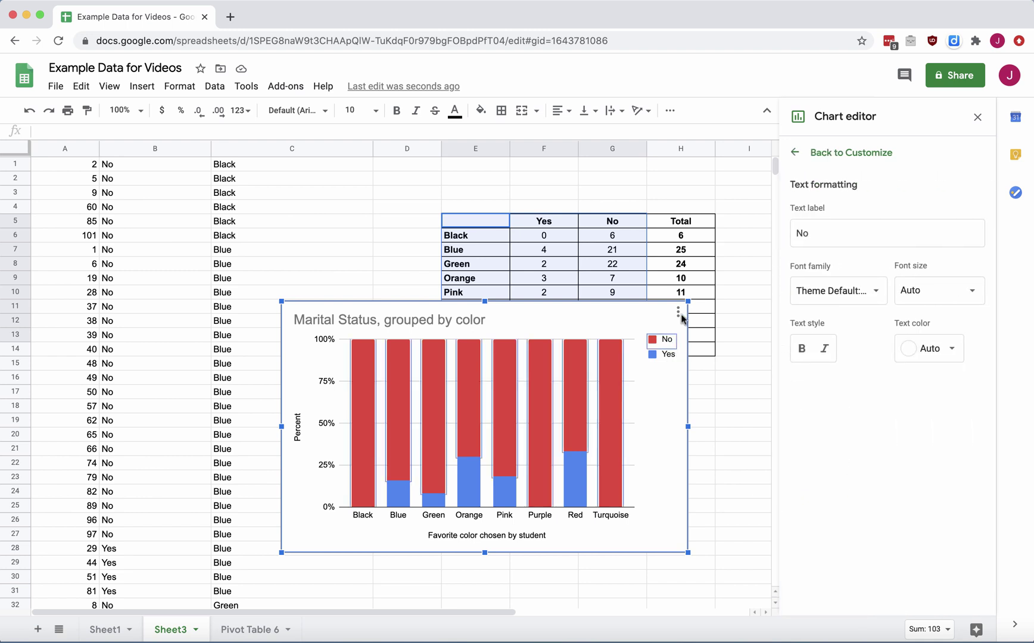
{"action": "left_click_drag", "start_coordinate": [817, 230], "coordinate": [794, 231]}
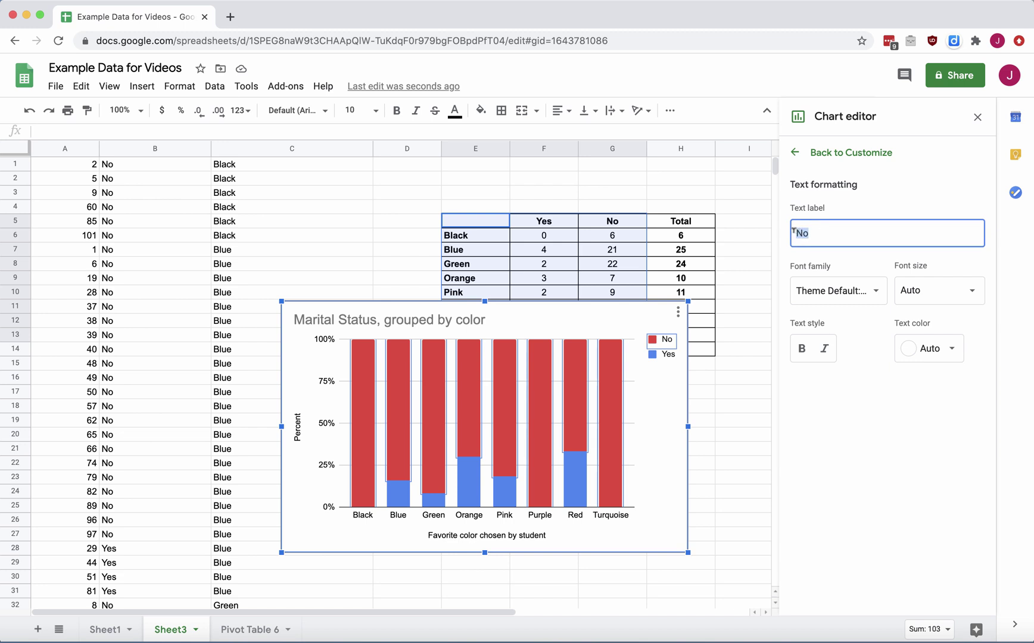
{"action": "type", "text": "Not married"}
- Rename the legend's Yes entry to 'Married'
{"action": "left_click", "coordinate": [638, 353]}
{"action": "left_click", "coordinate": [638, 353]}
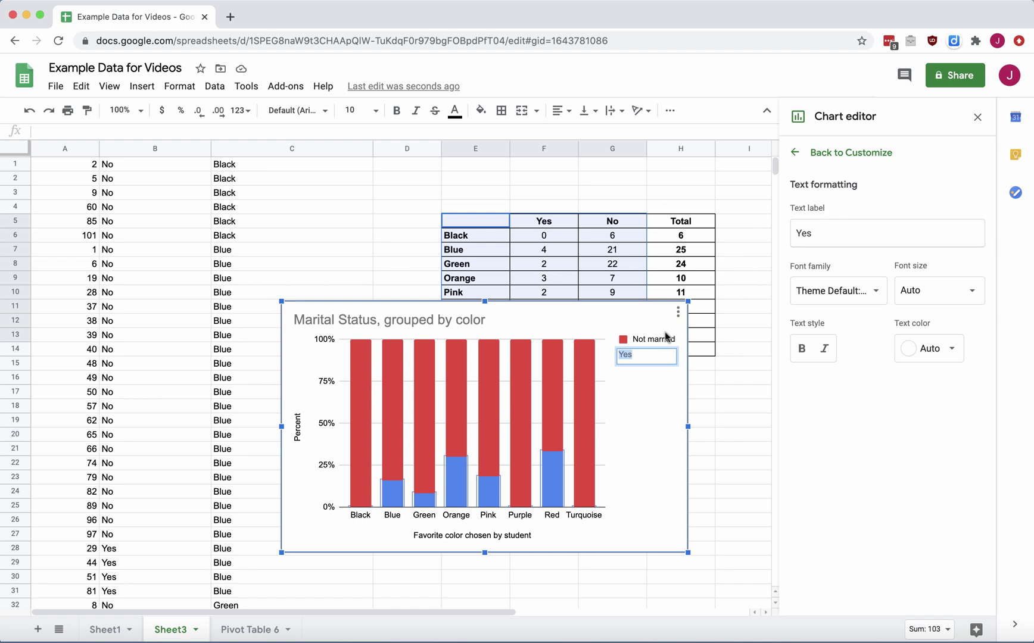
{"action": "left_click", "coordinate": [646, 356]}
{"action": "key", "text": "BackSpace"}
{"action": "key", "text": "BackSpace"}
{"action": "key", "text": "BackSpace"}
{"action": "type", "text": "Married"}
{"action": "key", "text": "Return"}
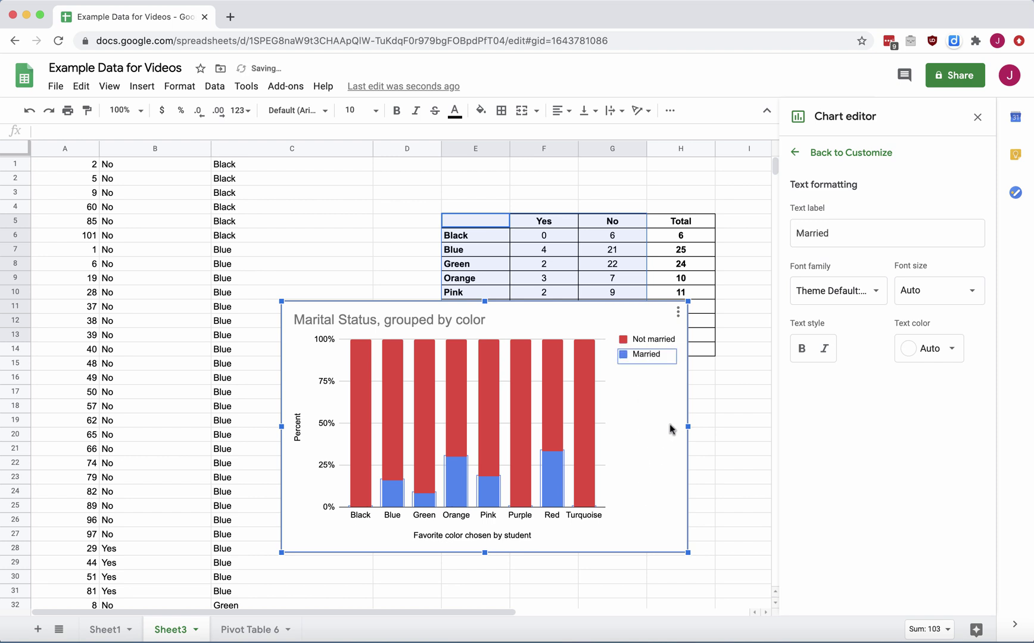
{"action": "left_click", "coordinate": [671, 429]}
- Close the chart editor and drag the chart down so the table is visible
{"action": "scroll", "coordinate": [715, 452], "scroll_direction": "down", "scroll_amount": 1}
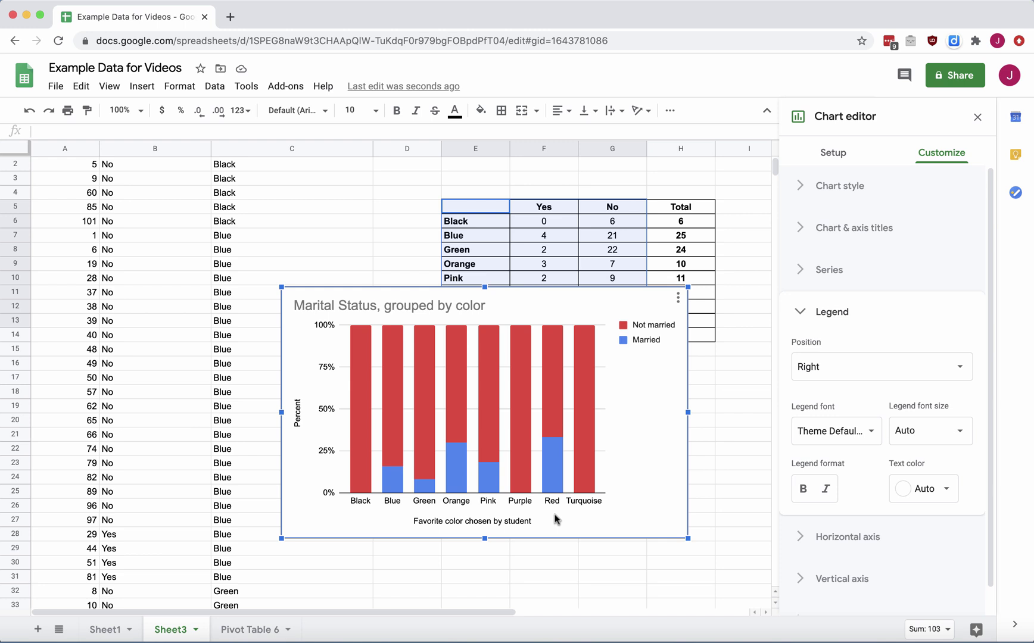
{"action": "left_click", "coordinate": [729, 411]}
{"action": "left_click", "coordinate": [289, 299]}
{"action": "left_click_drag", "start_coordinate": [536, 299], "coordinate": [551, 384]}
{"action": "left_click", "coordinate": [764, 263]}
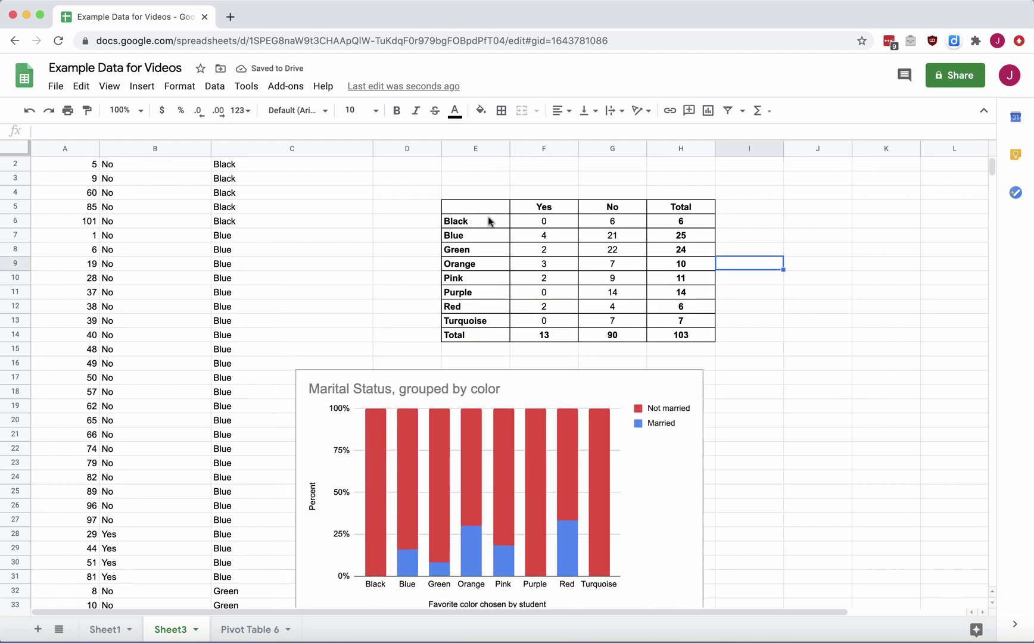
- Select the whole color table E5:H14 for copying and choose D37 as destination
{"action": "left_click_drag", "start_coordinate": [474, 209], "coordinate": [674, 338]}
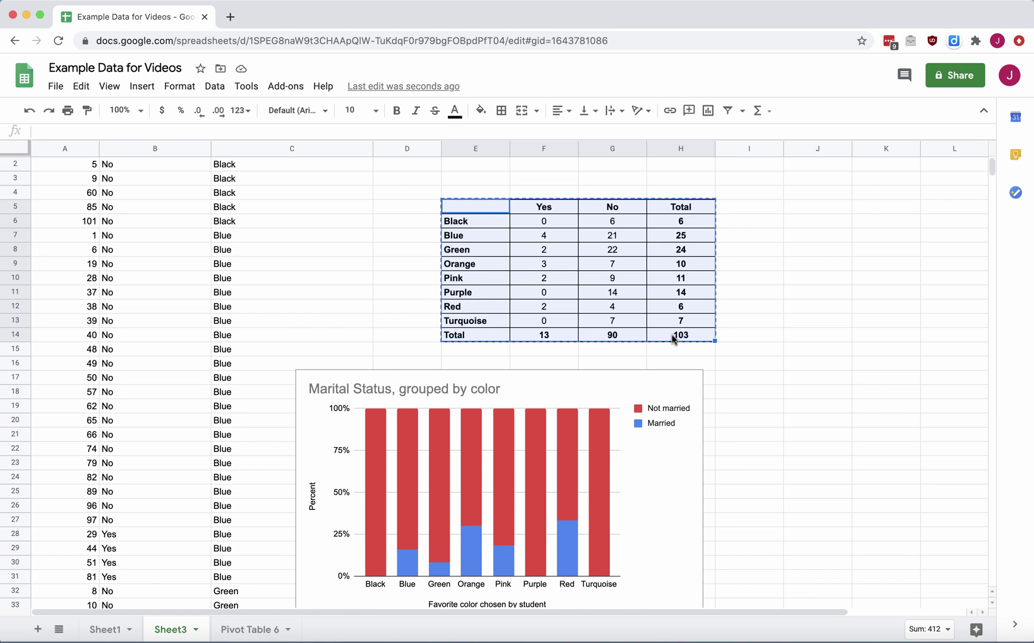
{"action": "scroll", "coordinate": [722, 422], "scroll_direction": "down", "scroll_amount": 5}
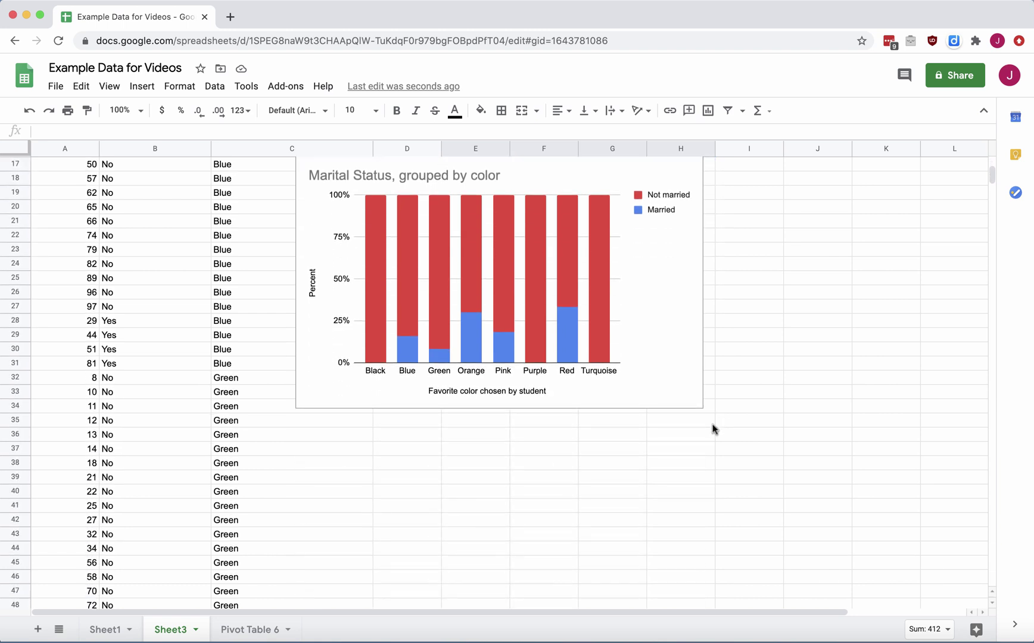
{"action": "left_click", "coordinate": [406, 456]}
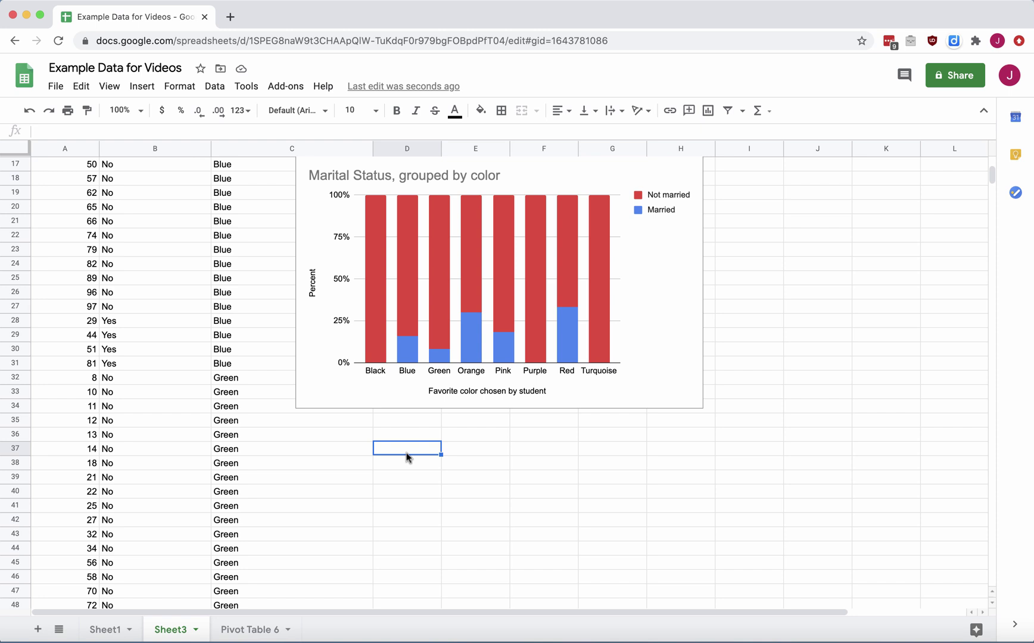
- Paste the copied color table transposed at D37 using Paste special
{"action": "left_click", "coordinate": [81, 90]}
{"action": "mouse_move", "coordinate": [144, 238]}
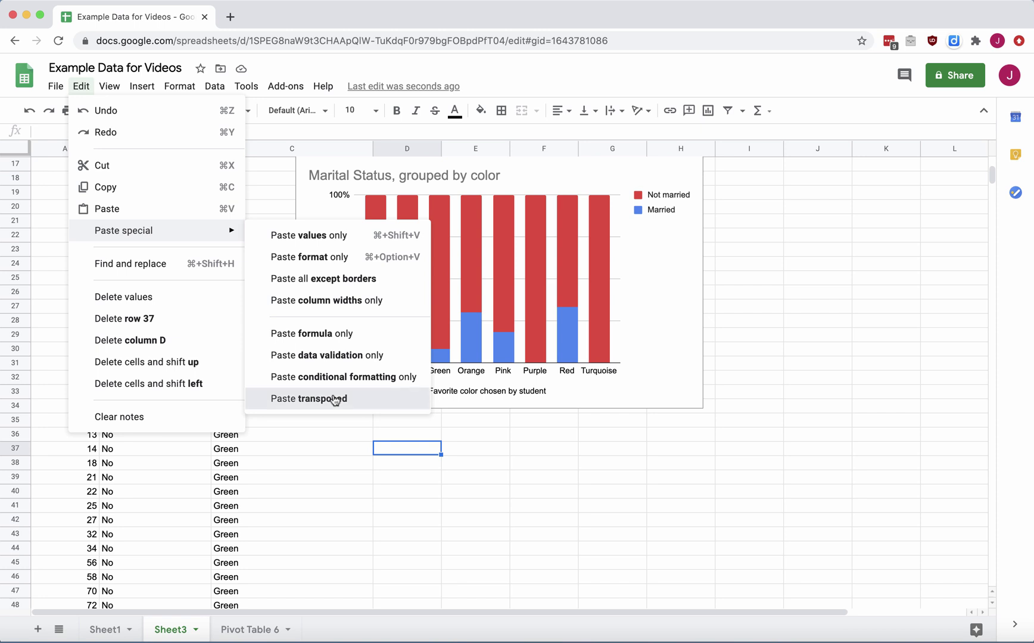
{"action": "left_click", "coordinate": [335, 399]}
{"action": "scroll", "coordinate": [563, 574], "scroll_direction": "right", "scroll_amount": 3}
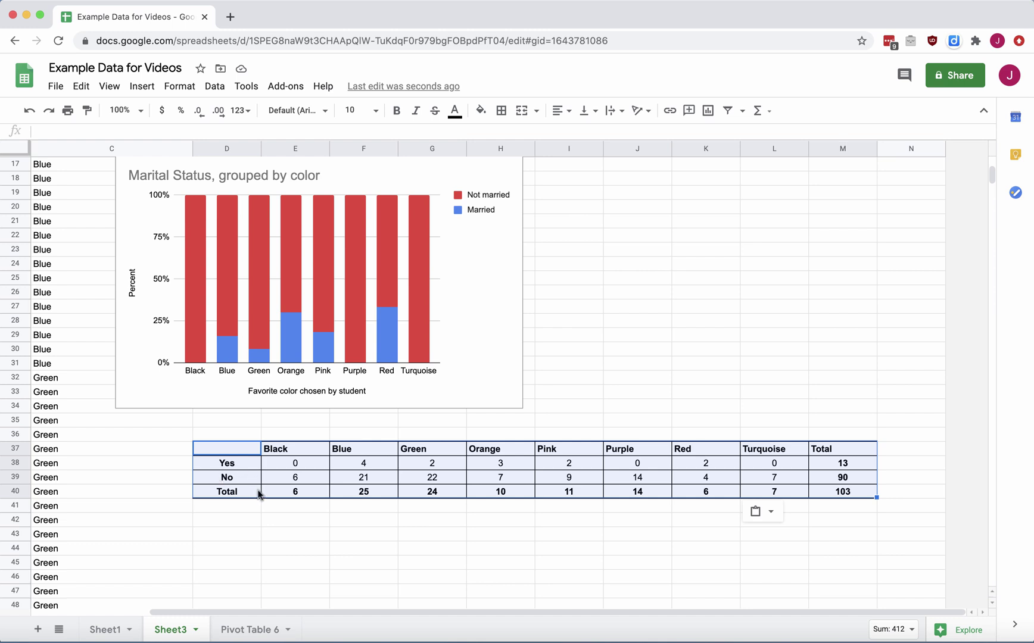
- Select D37:L39 with the color headers and Yes/No rows and insert a chart
{"action": "left_click", "coordinate": [297, 556]}
{"action": "left_click", "coordinate": [215, 534]}
{"action": "left_click_drag", "start_coordinate": [236, 454], "coordinate": [773, 485]}
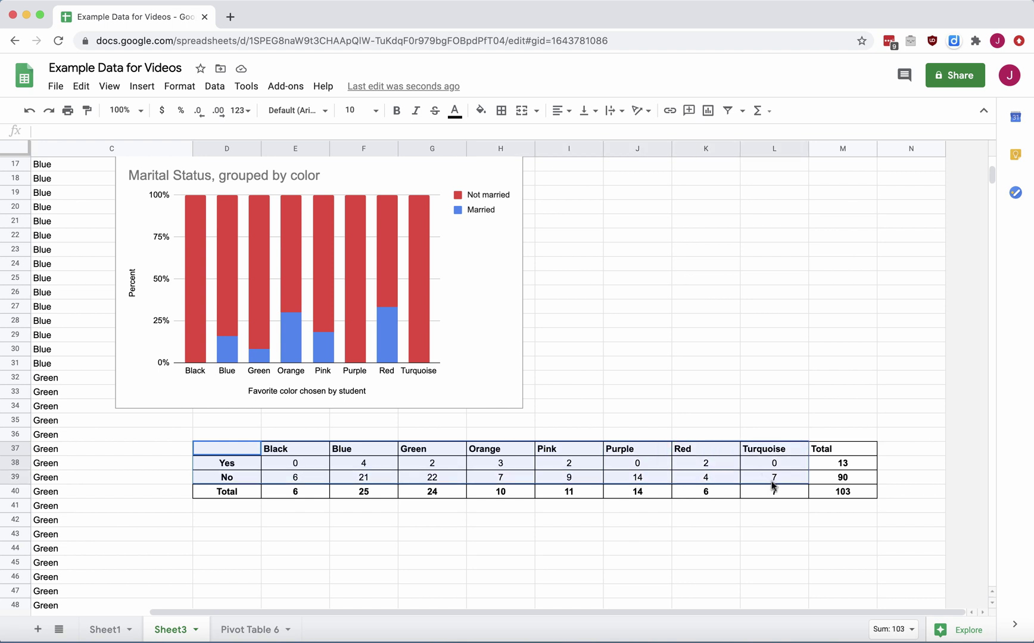
{"action": "left_click", "coordinate": [142, 89]}
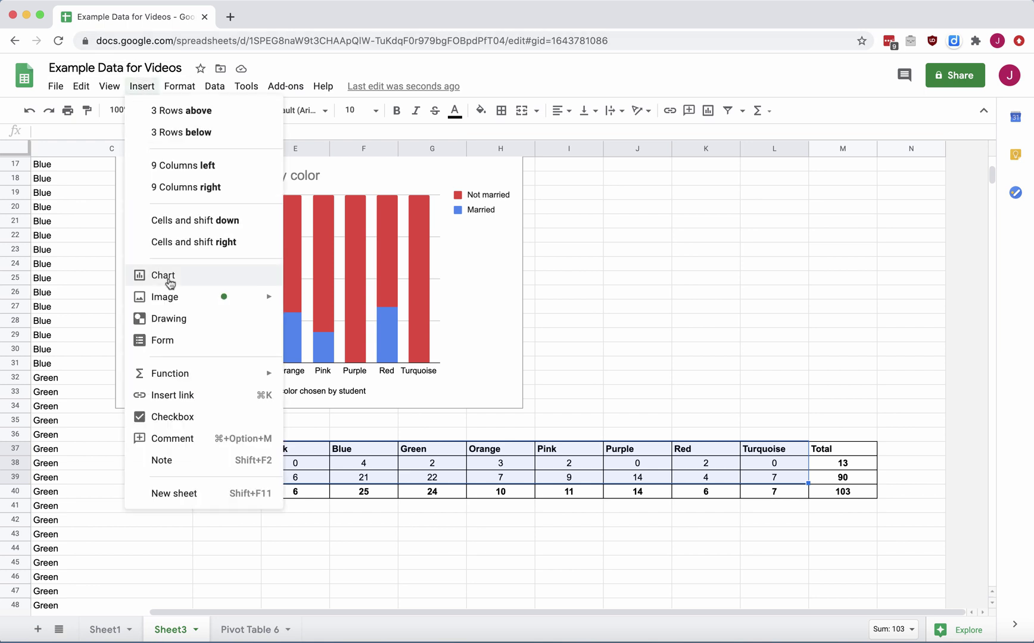
{"action": "left_click", "coordinate": [149, 273]}
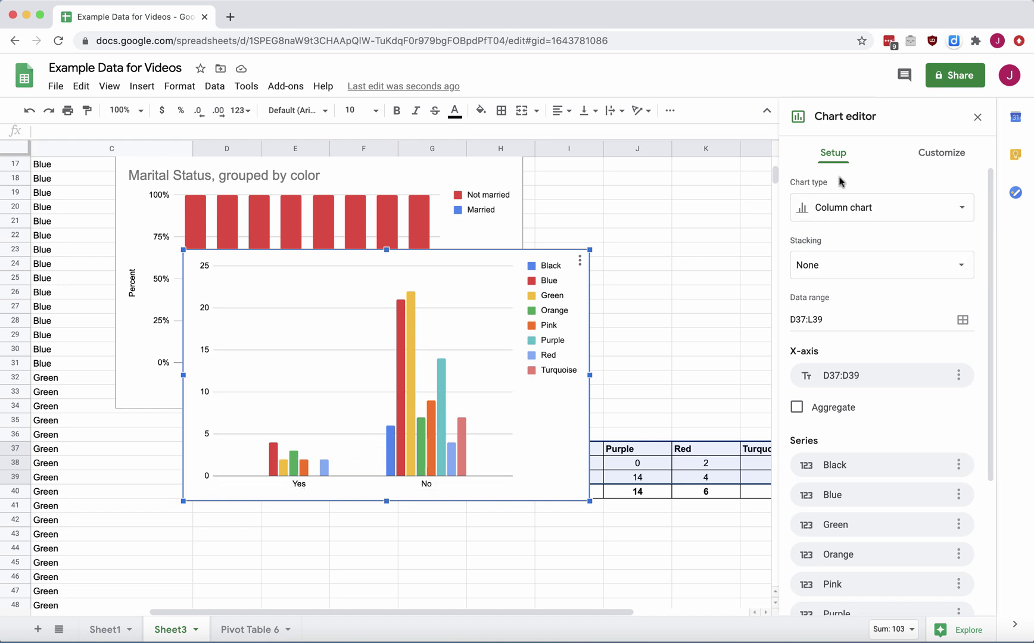
- Switch the new chart to a 100% stacked column chart
{"action": "left_click", "coordinate": [891, 214]}
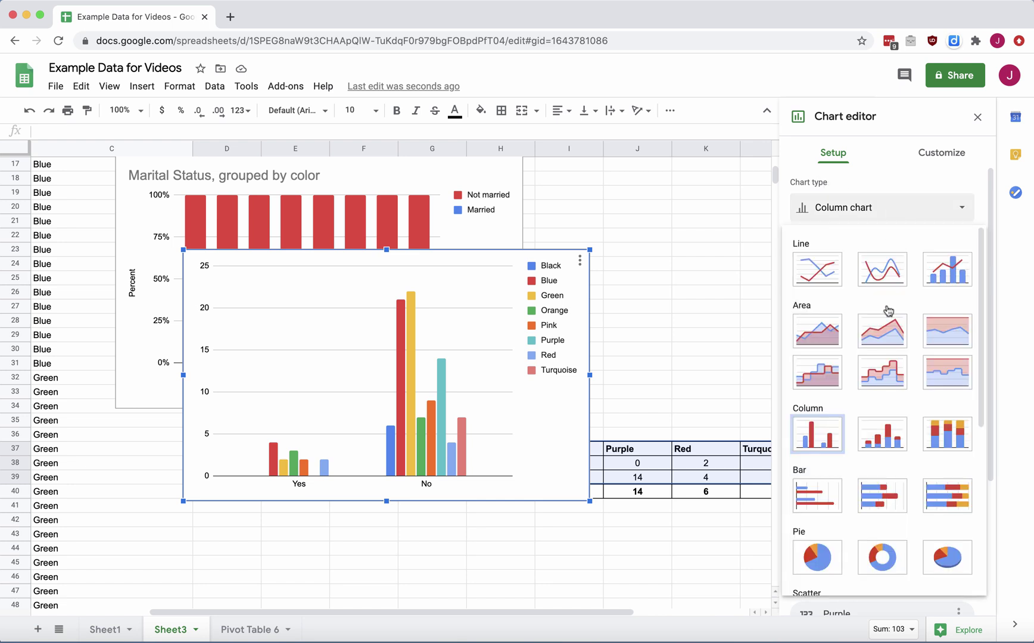
{"action": "left_click", "coordinate": [951, 438]}
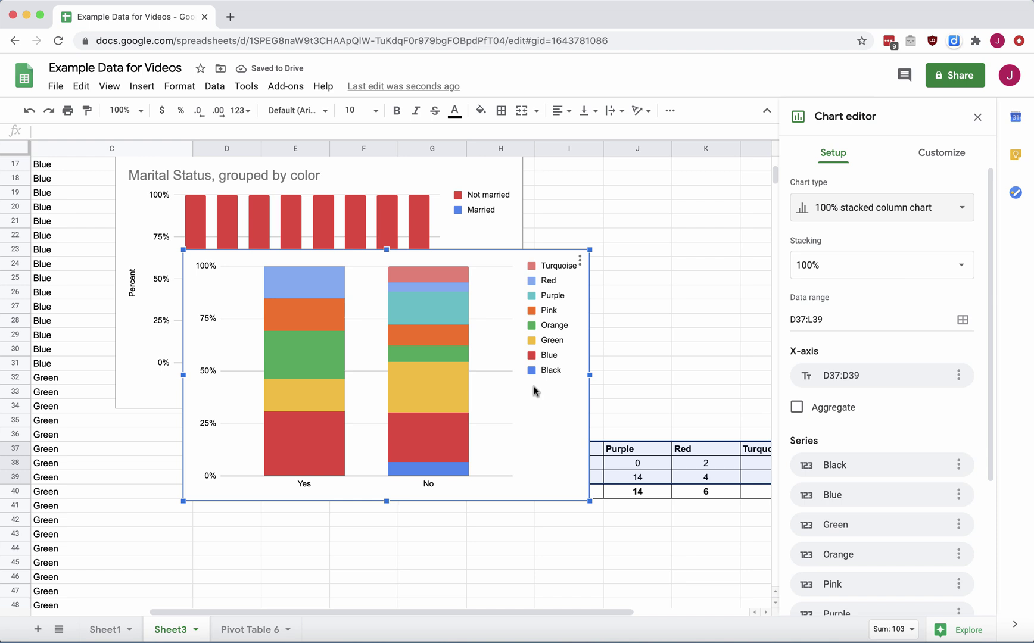
{"action": "left_click", "coordinate": [944, 152]}
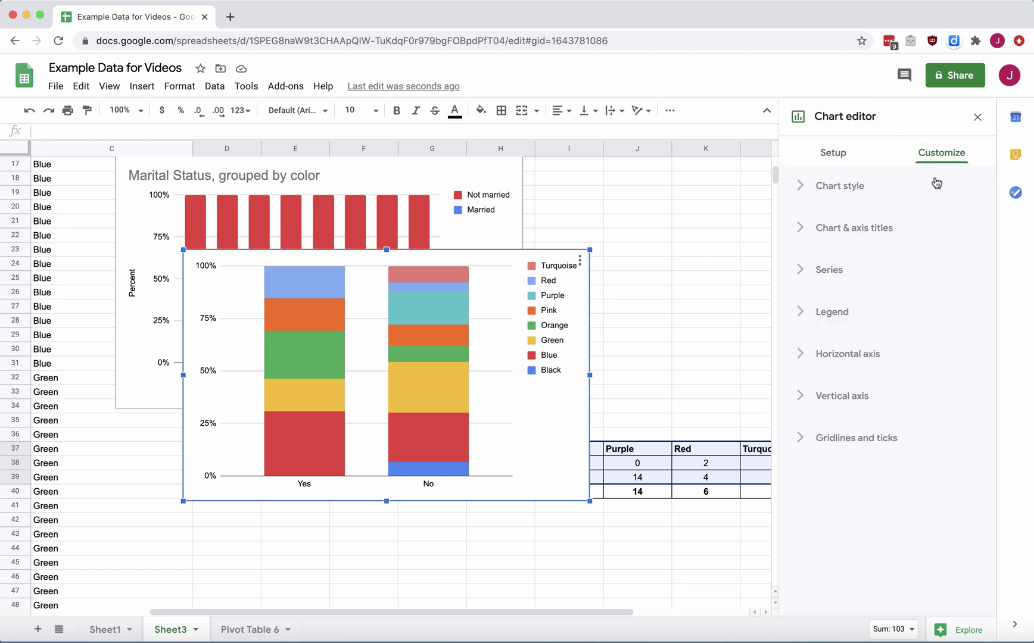
- Title the horizontal axis 'Is the student married?' and the vertical axis 'Percent'
{"action": "left_click", "coordinate": [802, 233]}
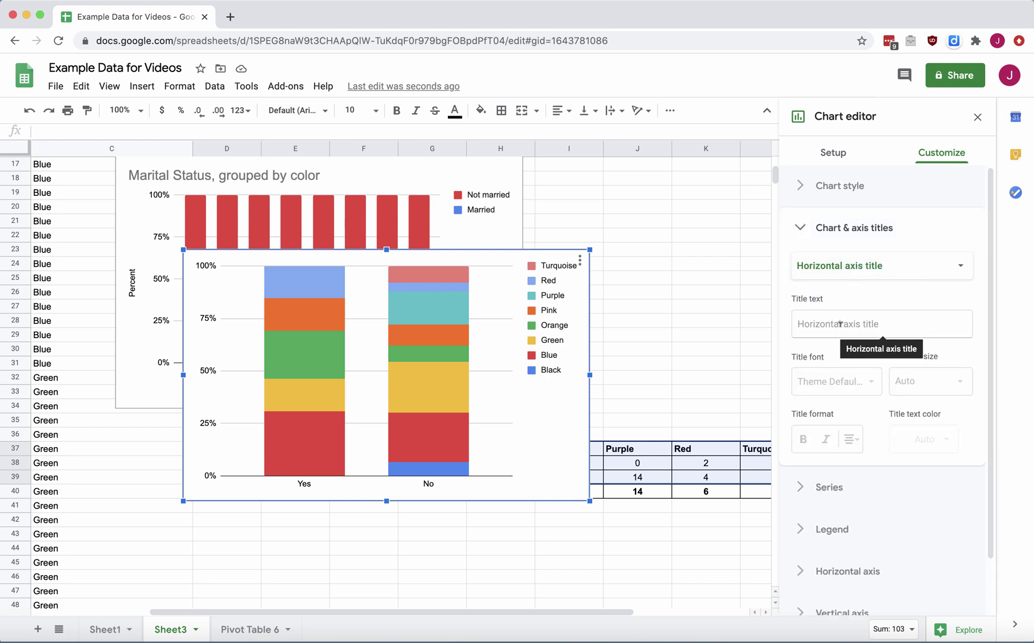
{"action": "left_click", "coordinate": [863, 322]}
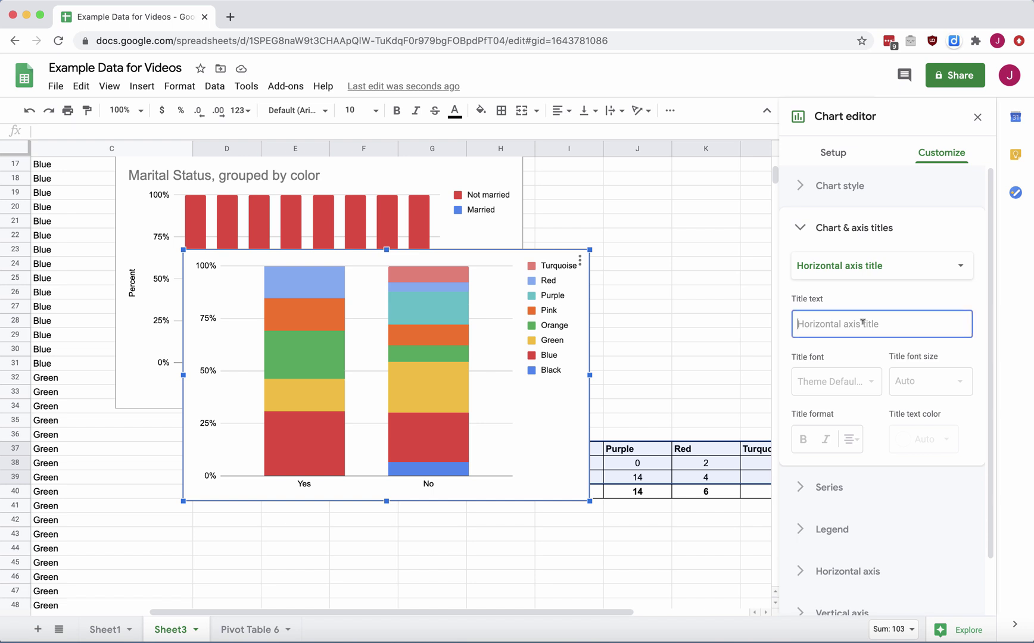
{"action": "type", "text": "Is t"}
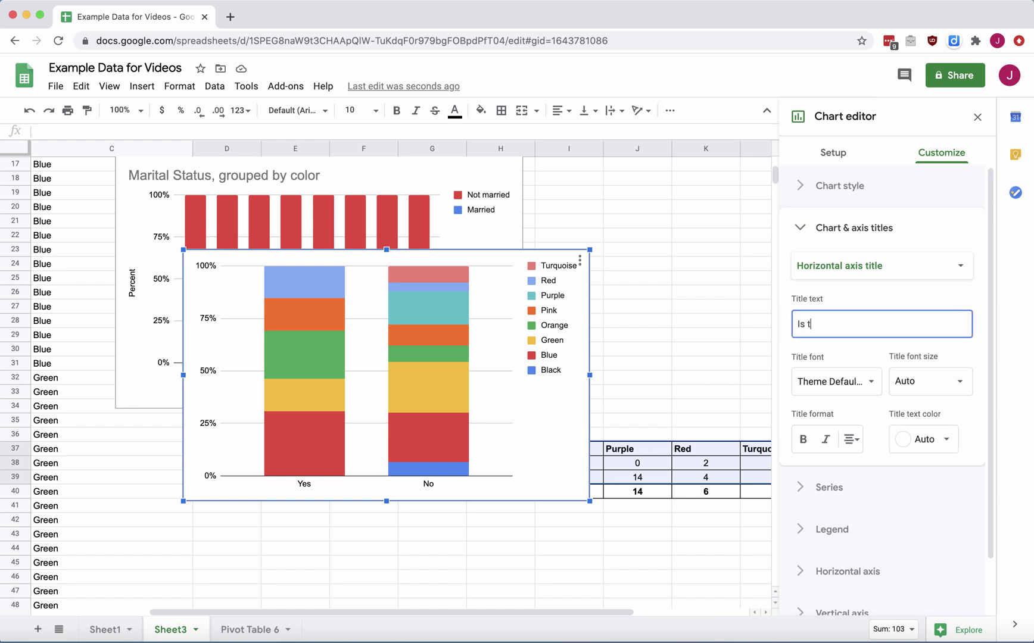
{"action": "type", "text": "he student married?"}
{"action": "left_click", "coordinate": [906, 267]}
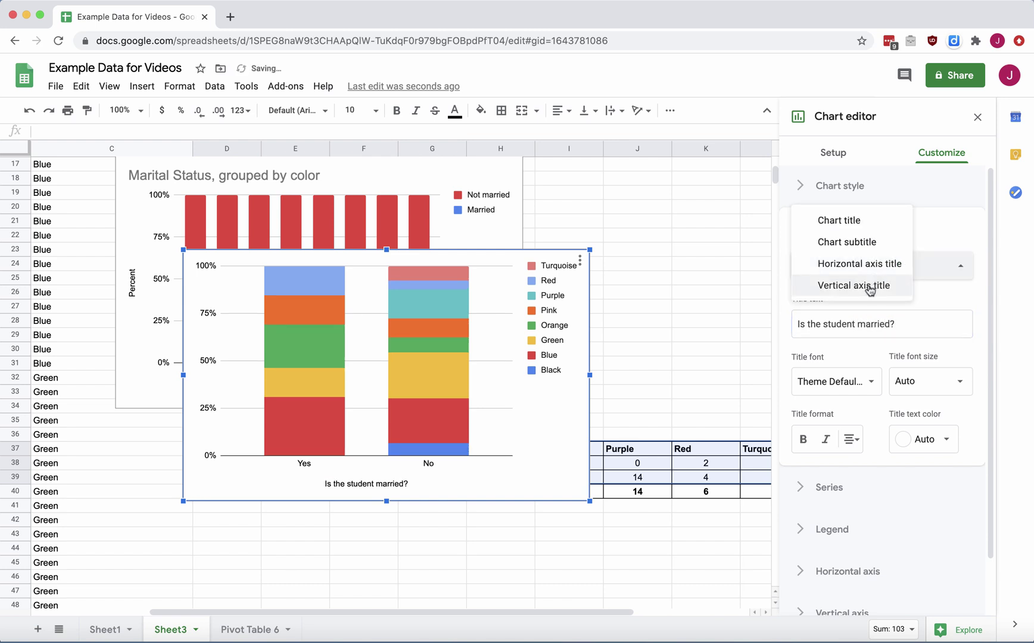
{"action": "left_click", "coordinate": [869, 287]}
{"action": "left_click", "coordinate": [845, 324]}
{"action": "type", "text": "Percent"}
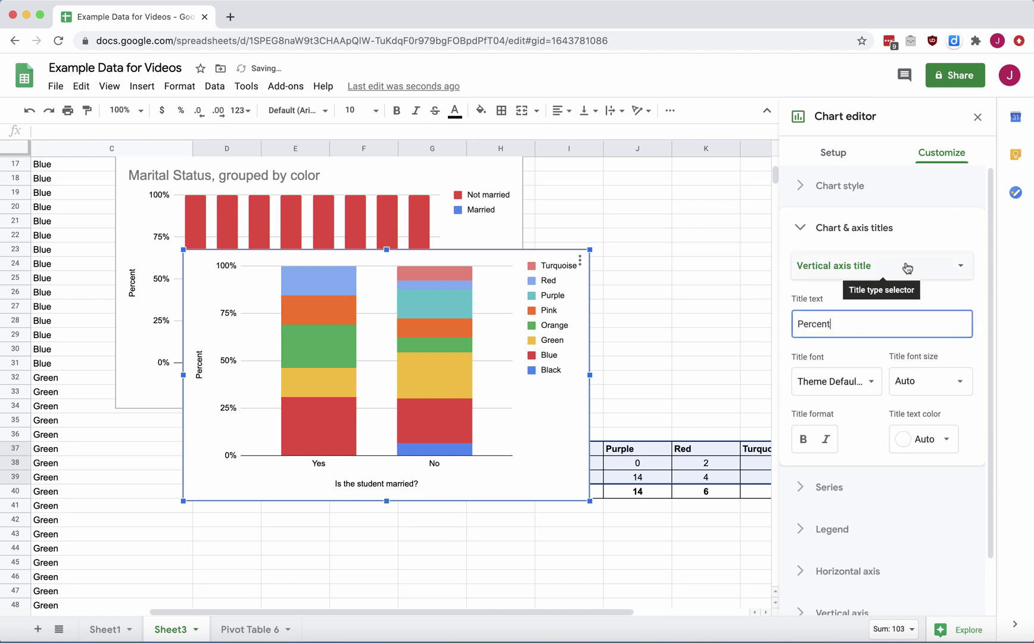
- Set the chart title to 'Favorite color, grouped by marital status' and close the Chart editor
{"action": "left_click", "coordinate": [905, 268]}
{"action": "left_click", "coordinate": [861, 201]}
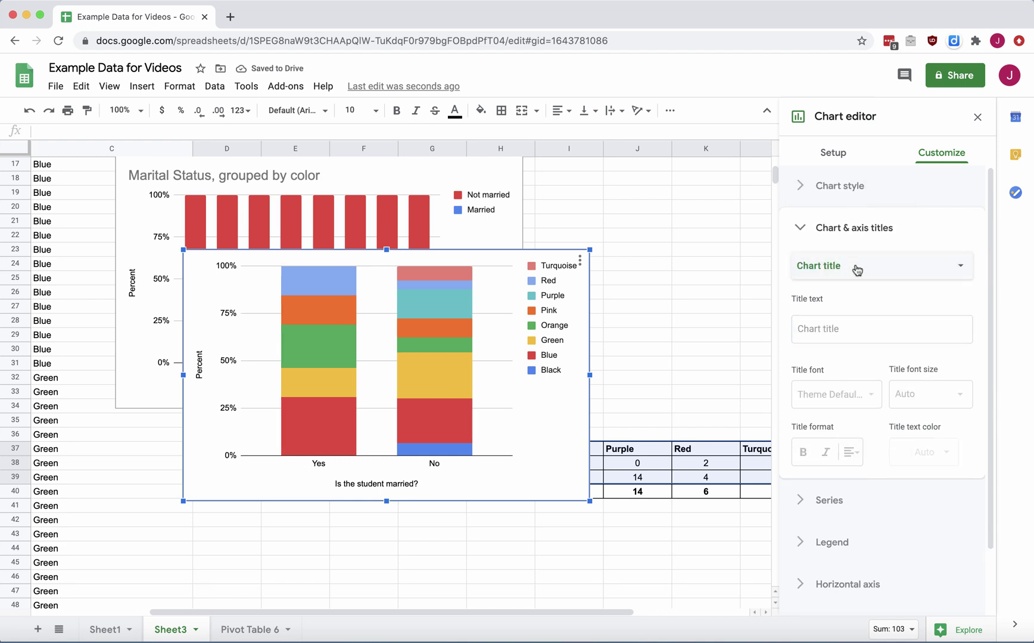
{"action": "left_click", "coordinate": [863, 317]}
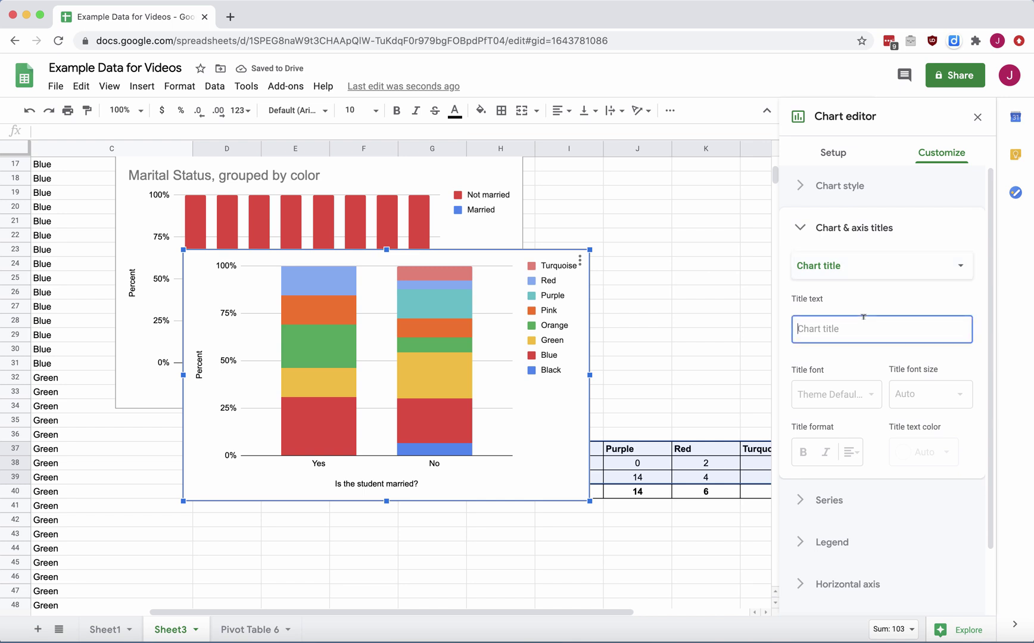
{"action": "type", "text": "Favor"}
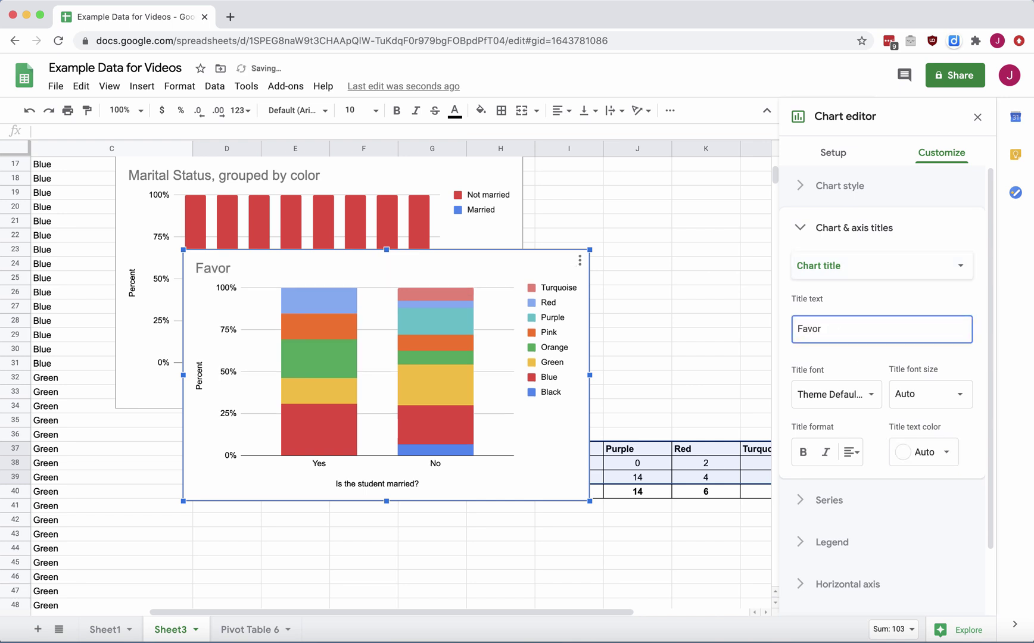
{"action": "type", "text": "ite color, grouped by marital st"}
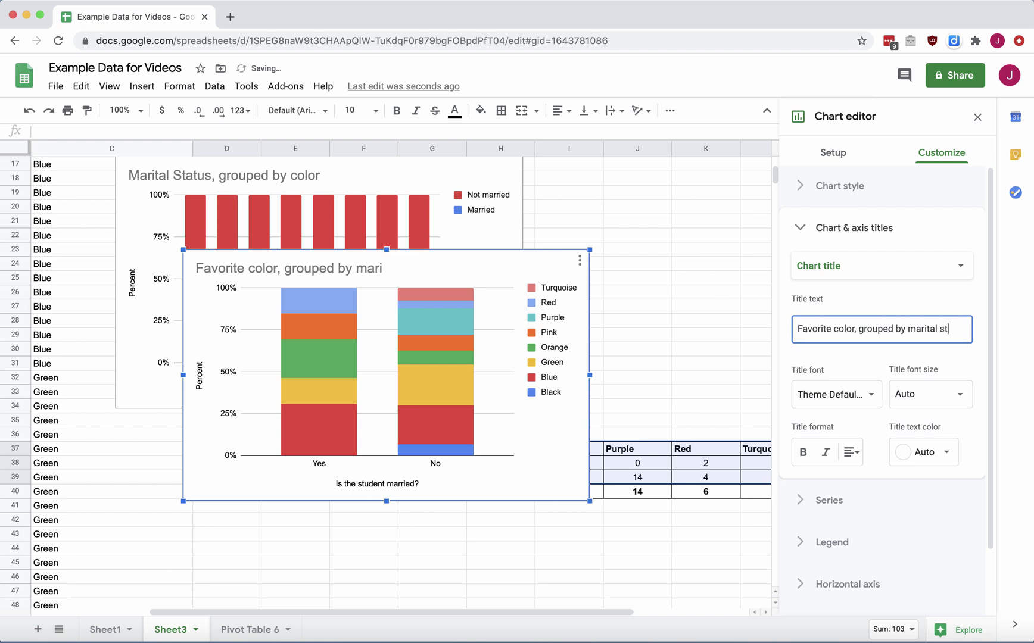
{"action": "type", "text": "atus"}
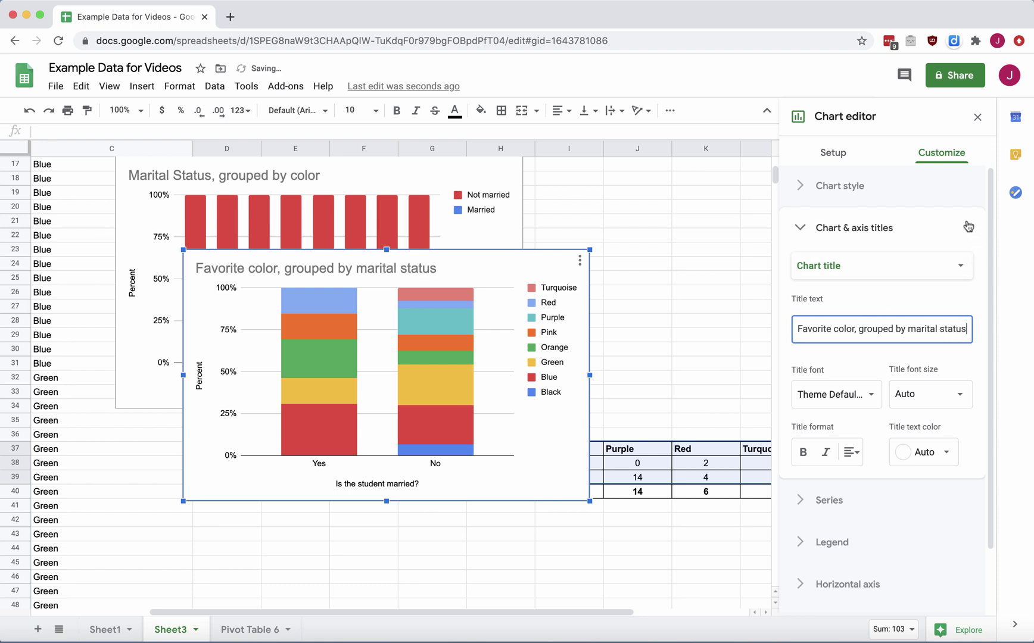
{"action": "left_click", "coordinate": [969, 227]}
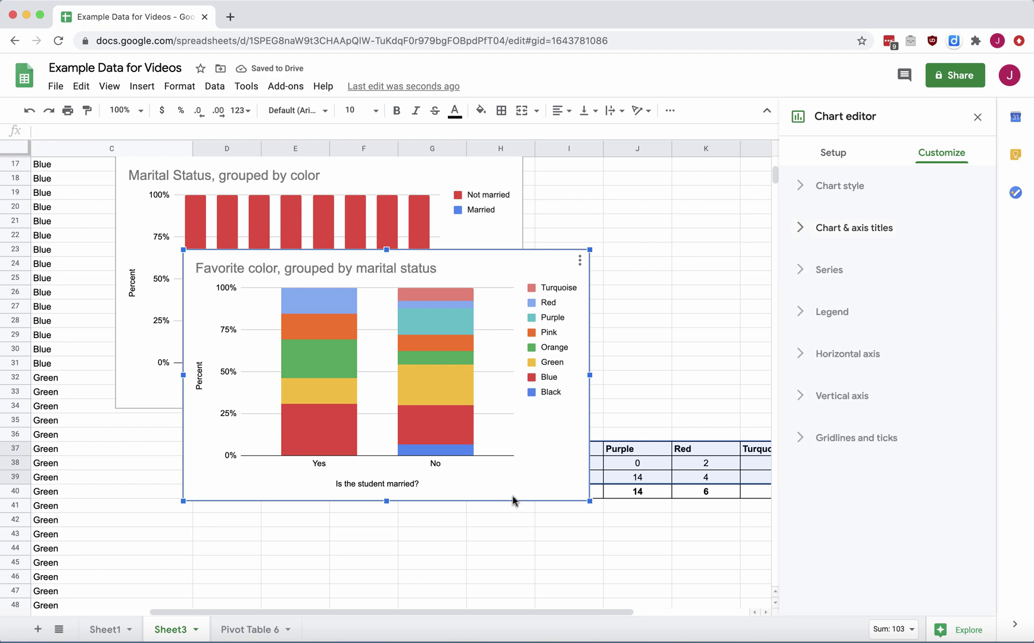
{"action": "left_click", "coordinate": [646, 269]}
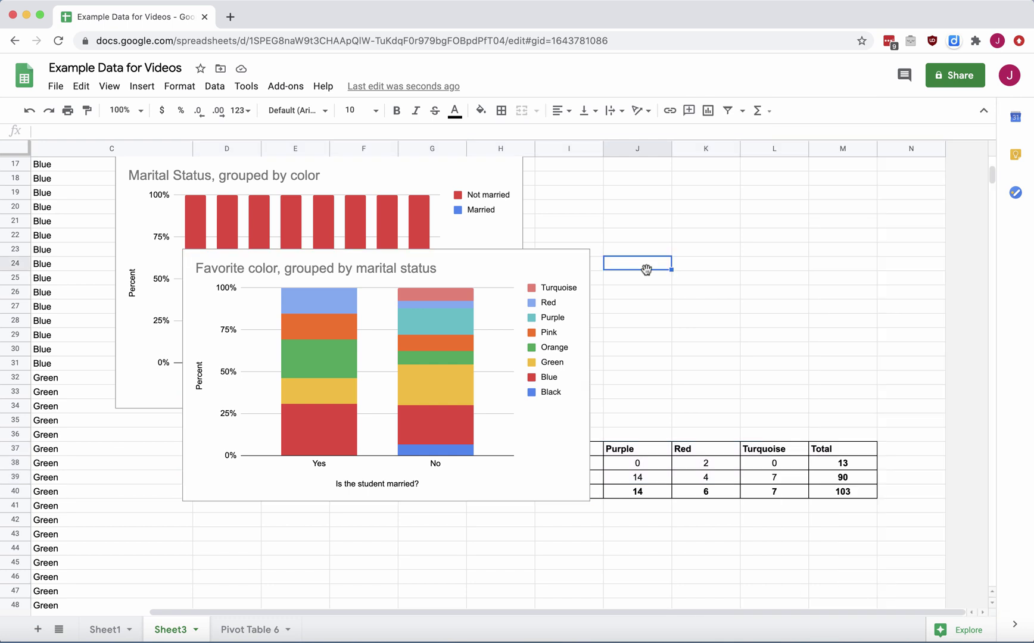